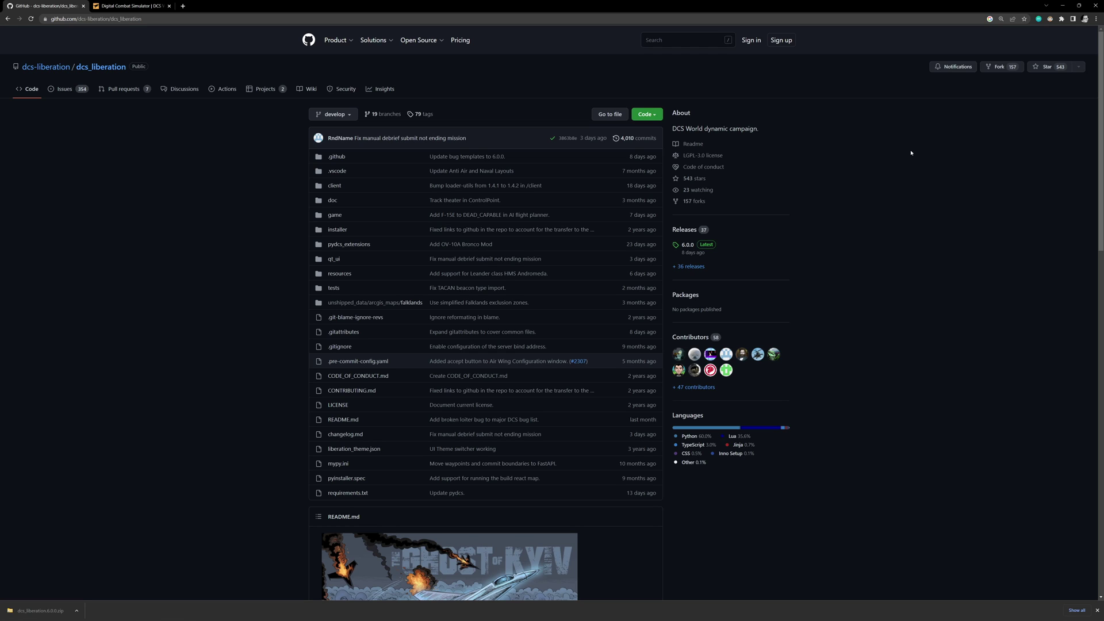
pyautogui.click(685, 230)
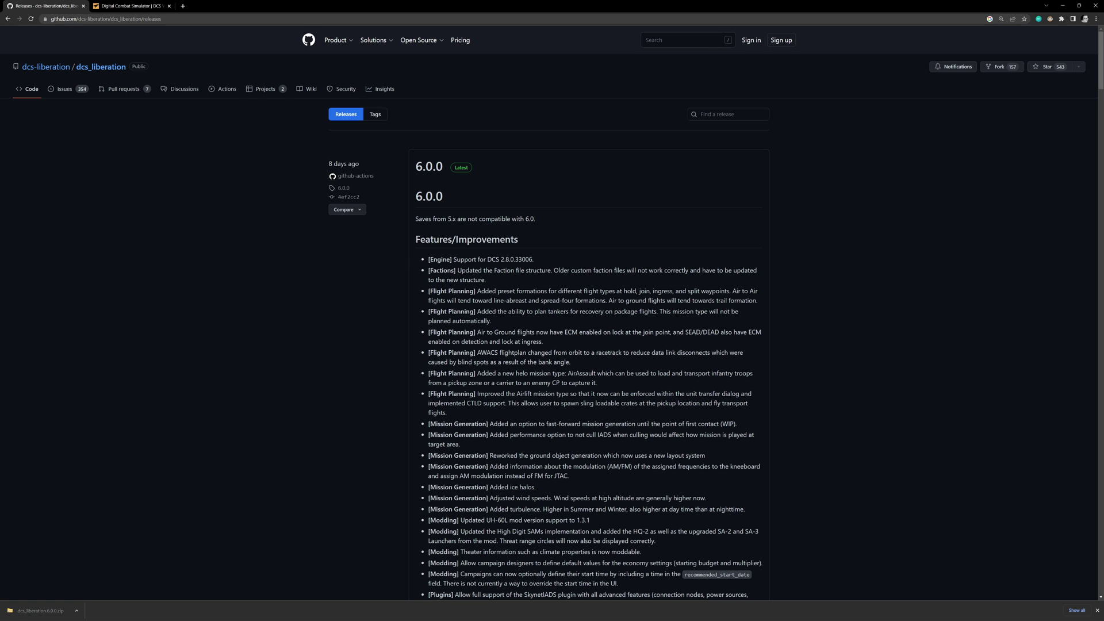
pyautogui.scroll(-5, 523, 428)
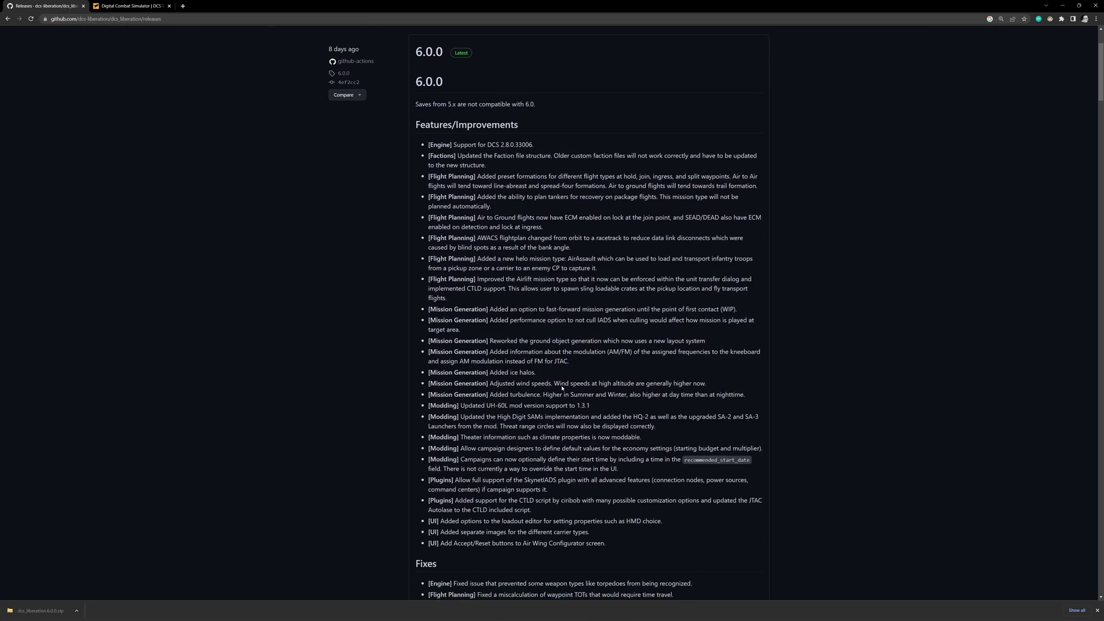
pyautogui.scroll(4, 523, 428)
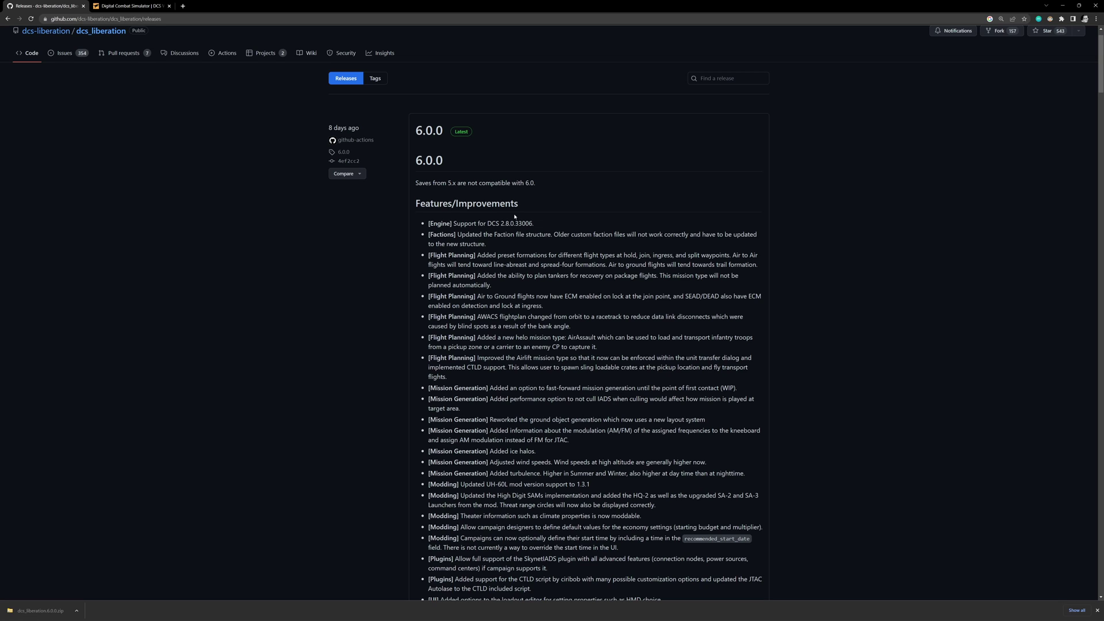
pyautogui.moveTo(414, 183); pyautogui.dragTo(542, 185)
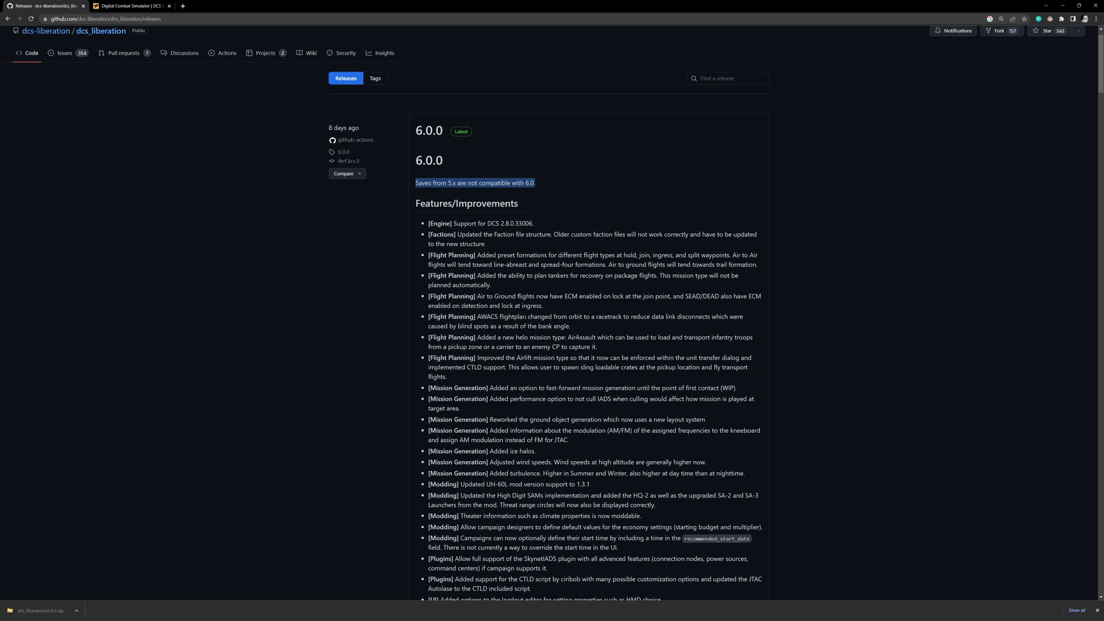
pyautogui.click(542, 185)
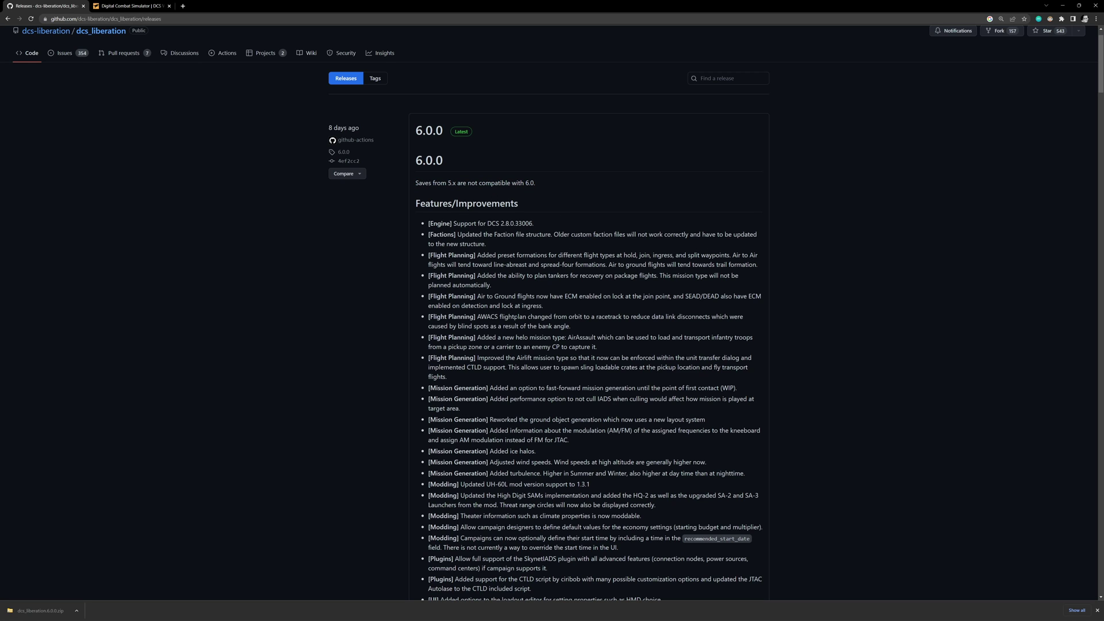
pyautogui.scroll(-2, 444, 287)
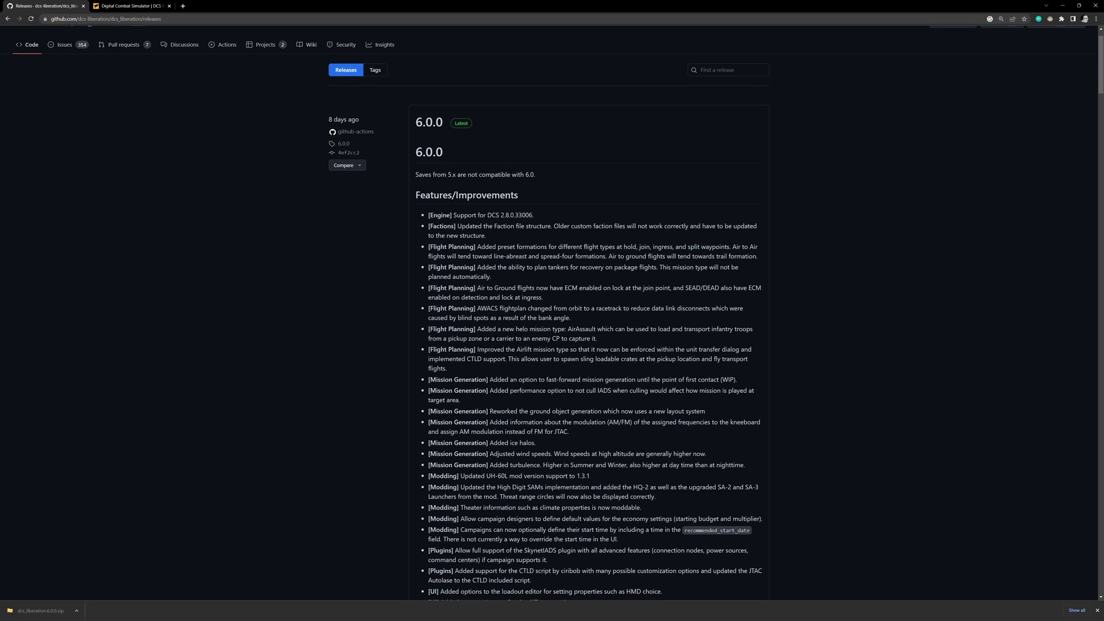
pyautogui.scroll(3, 444, 288)
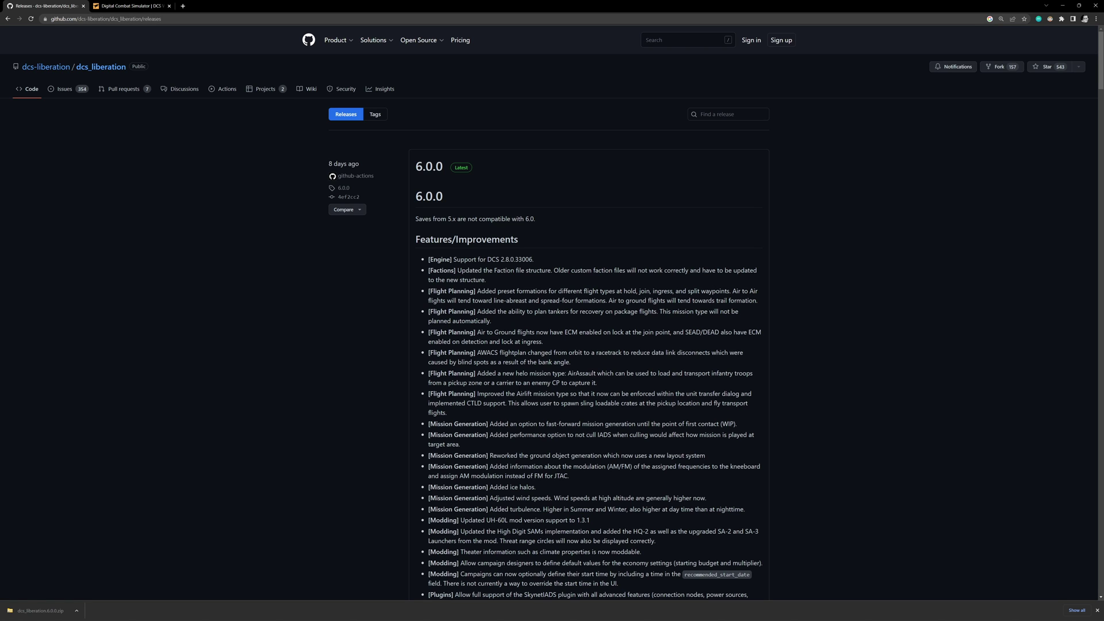
# Scroll to the 6.0.0 release's Assets and download the 196 MB dcs_liberation.6.0.0.zip.
pyautogui.scroll(-8, 552, 313)
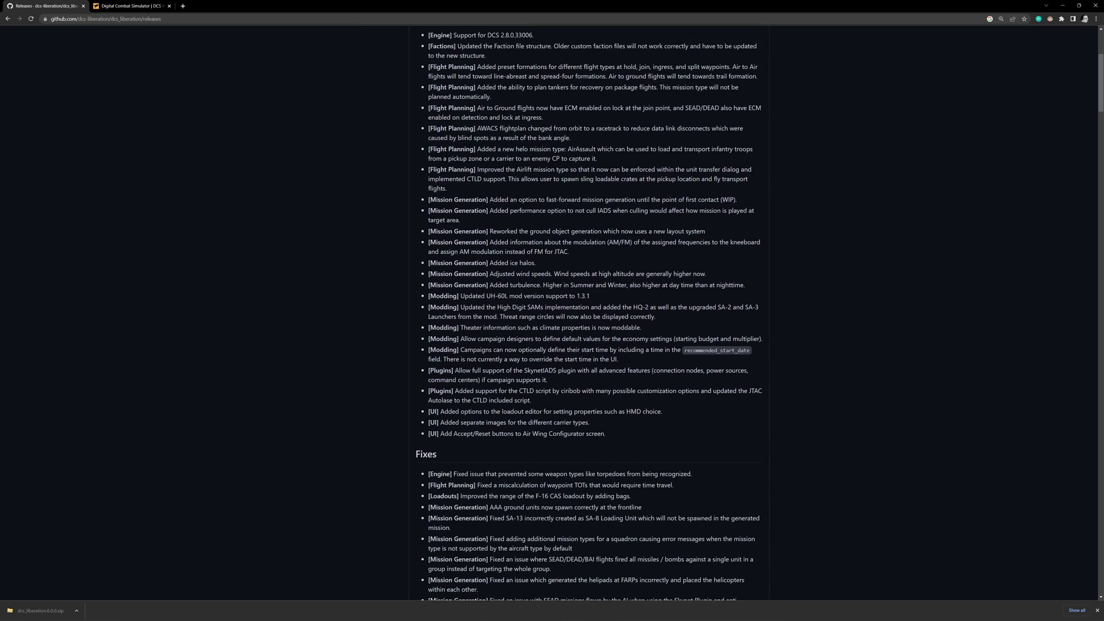
pyautogui.scroll(-2, 480, 408)
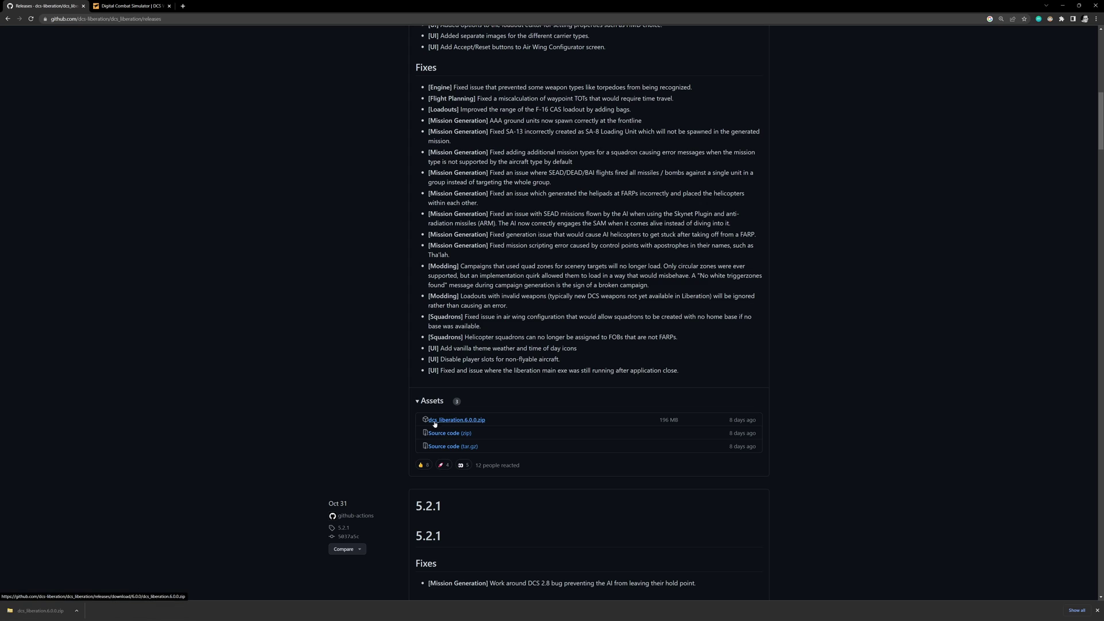
pyautogui.click(465, 420)
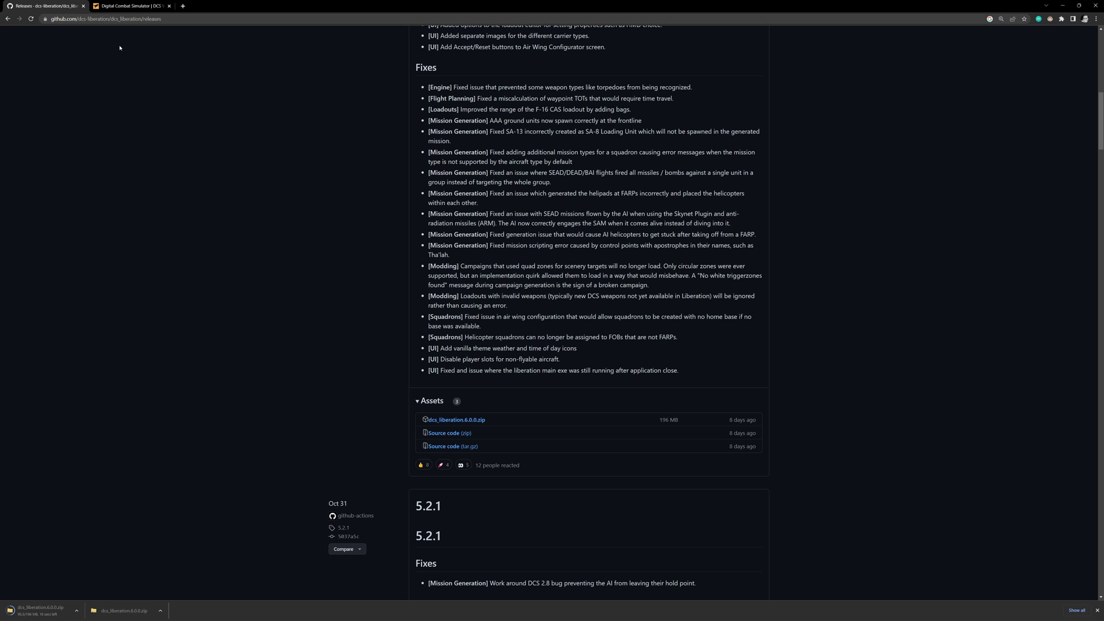
# From the DCS World downloads page, download the 2.72 Mb 2.8 Open Beta Dedicated Server installer.
pyautogui.click(133, 11)
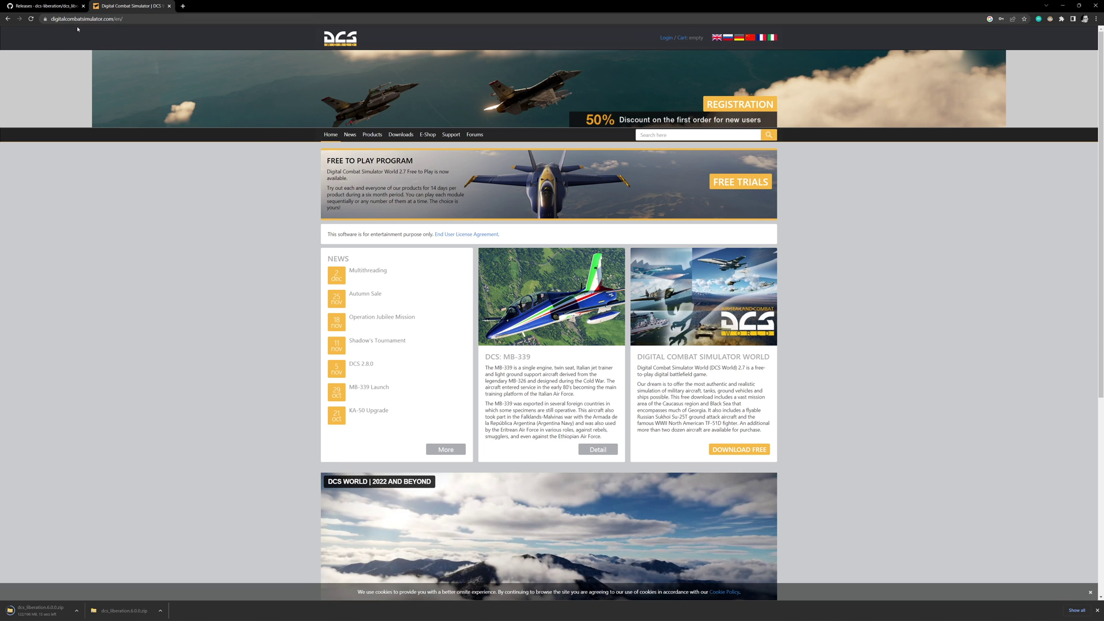
pyautogui.click(409, 150)
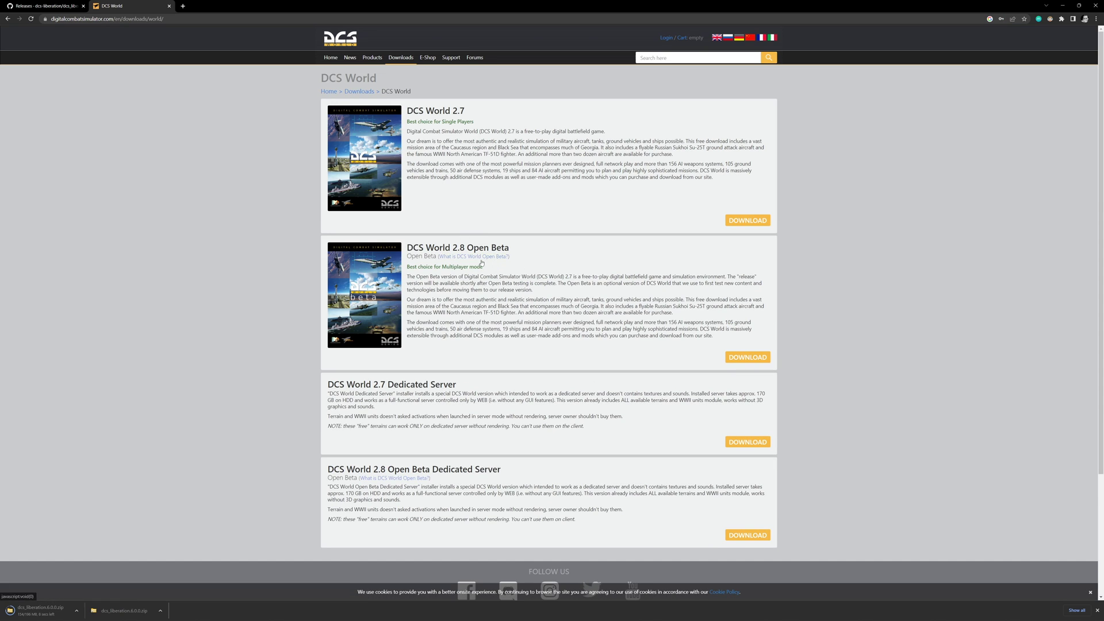
pyautogui.scroll(-2, 477, 290)
pyautogui.scroll(-1, 434, 343)
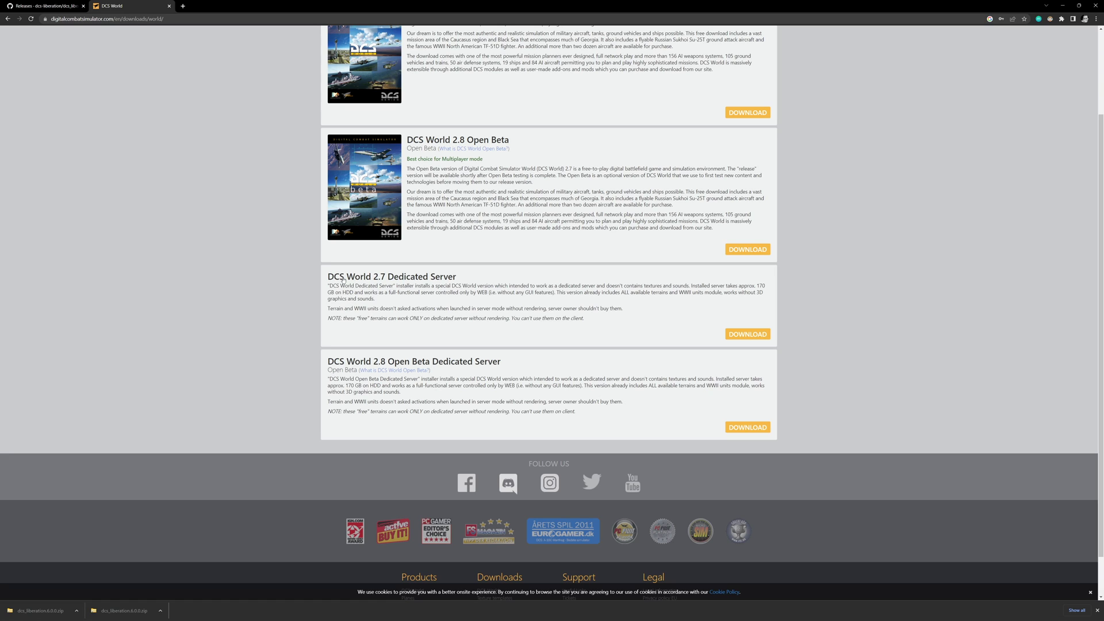
pyautogui.click(753, 429)
pyautogui.click(355, 195)
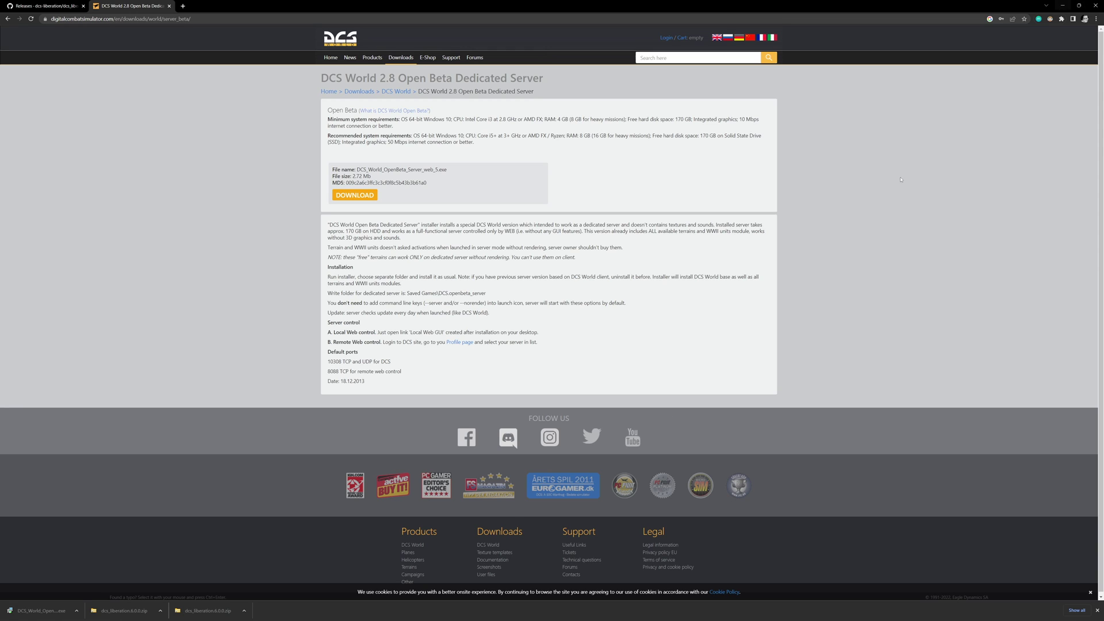
# Extract All of dcs_liberation.6.0.0.zip in Downloads into the suggested dcs_liberation folder.
pyautogui.click(113, 612)
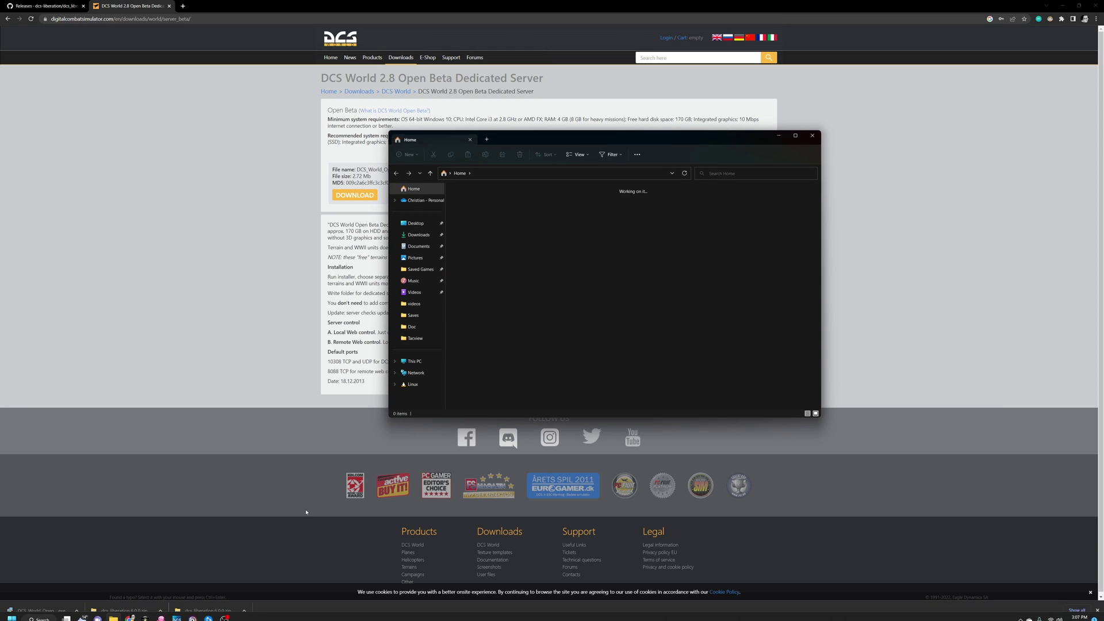
pyautogui.click(419, 235)
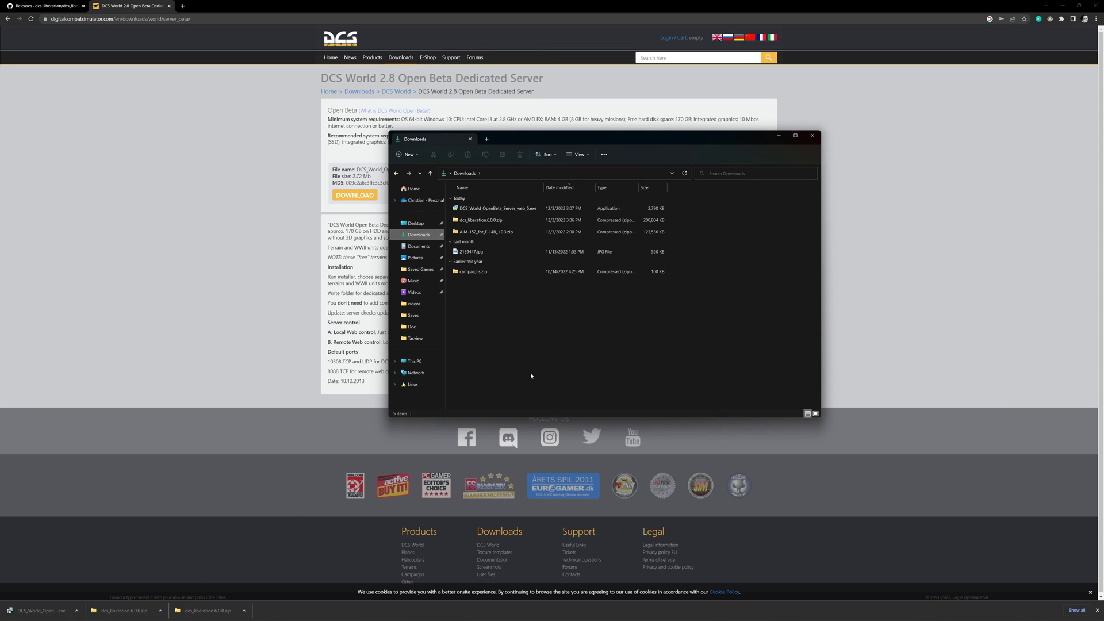
pyautogui.rightClick(470, 223)
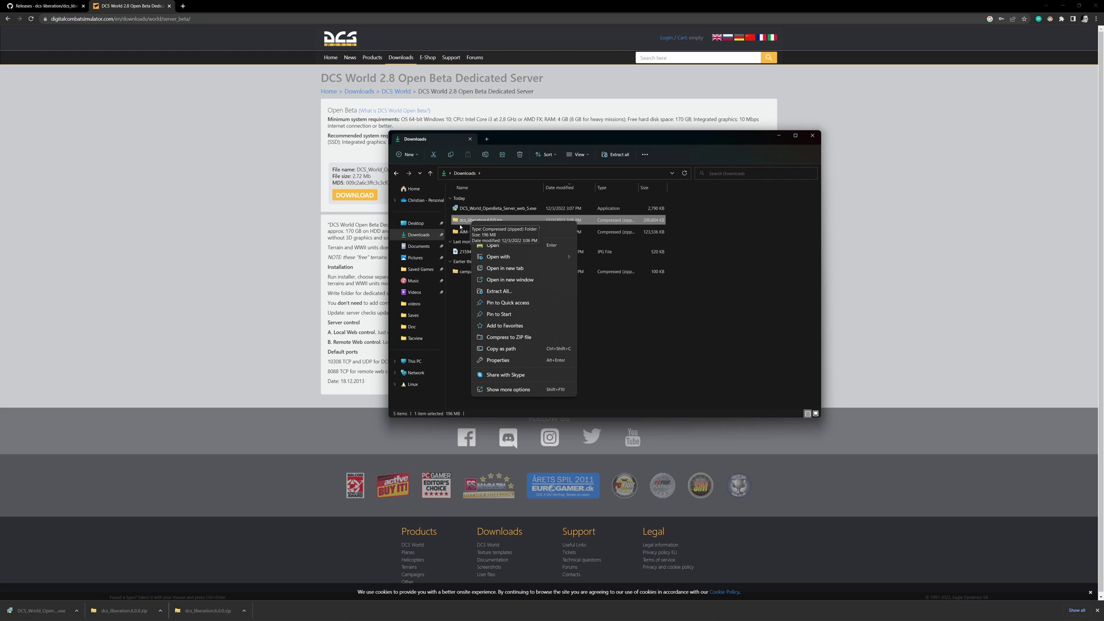
pyautogui.moveTo(515, 261)
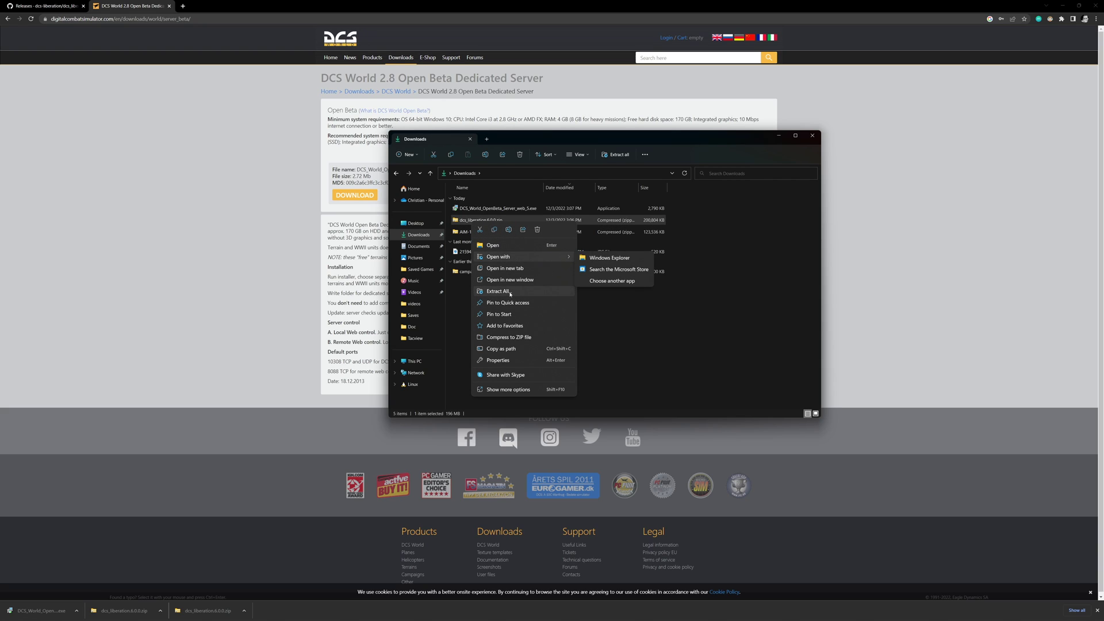
pyautogui.click(509, 390)
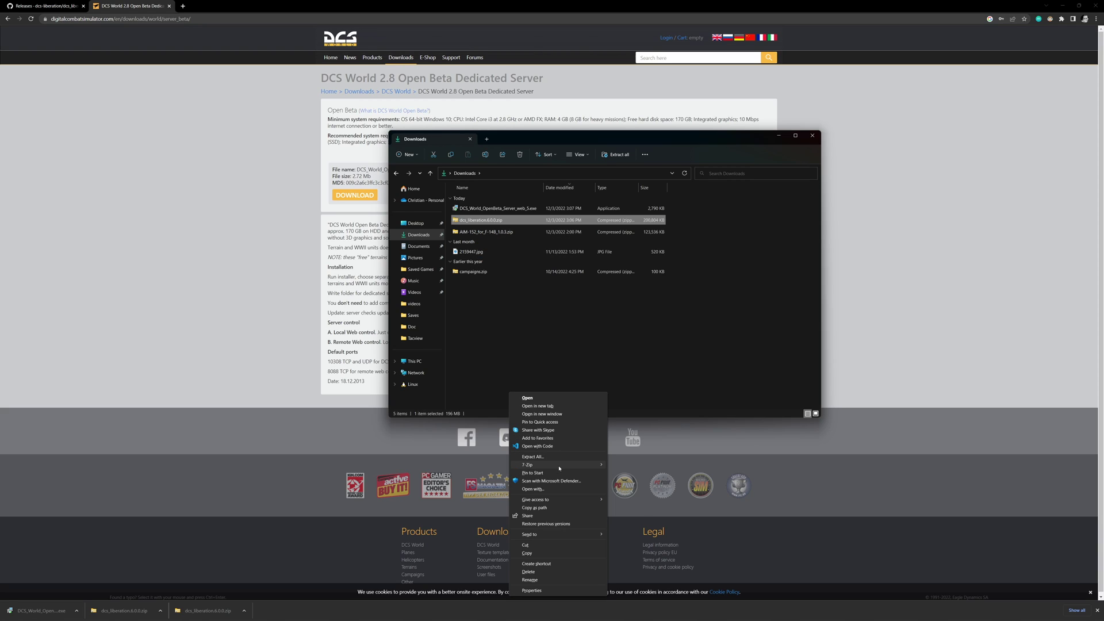
pyautogui.moveTo(559, 466)
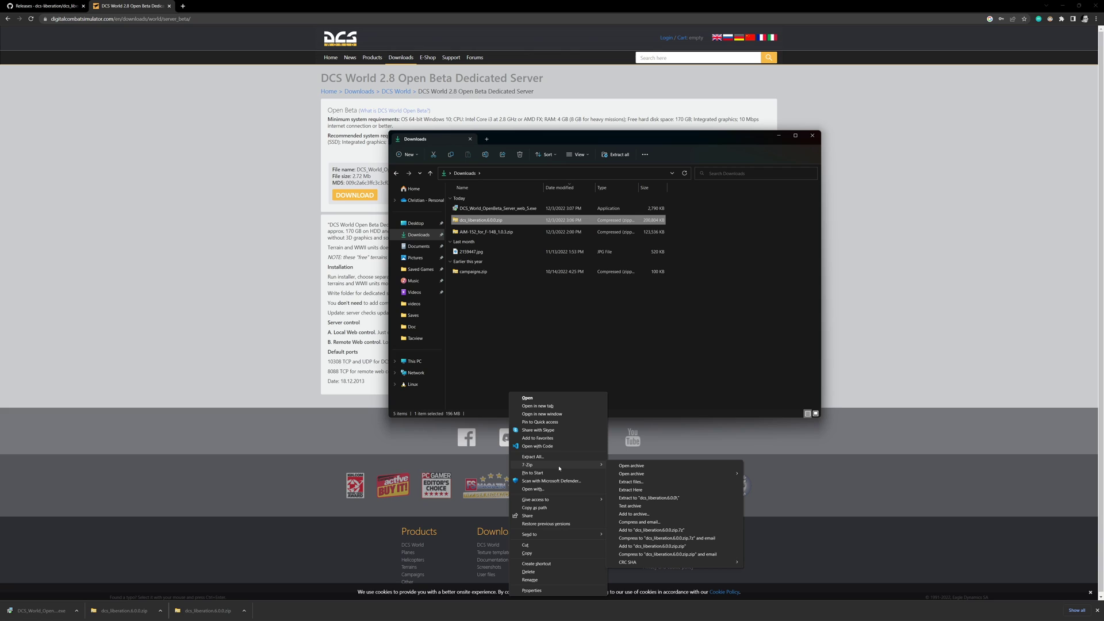
pyautogui.click(666, 491)
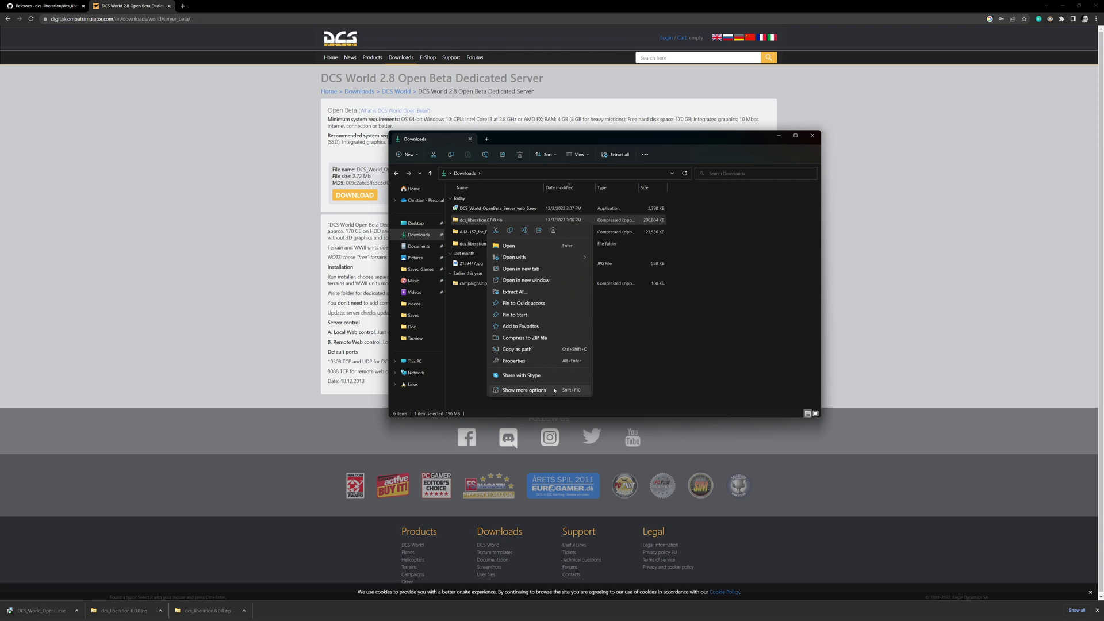
pyautogui.click(538, 292)
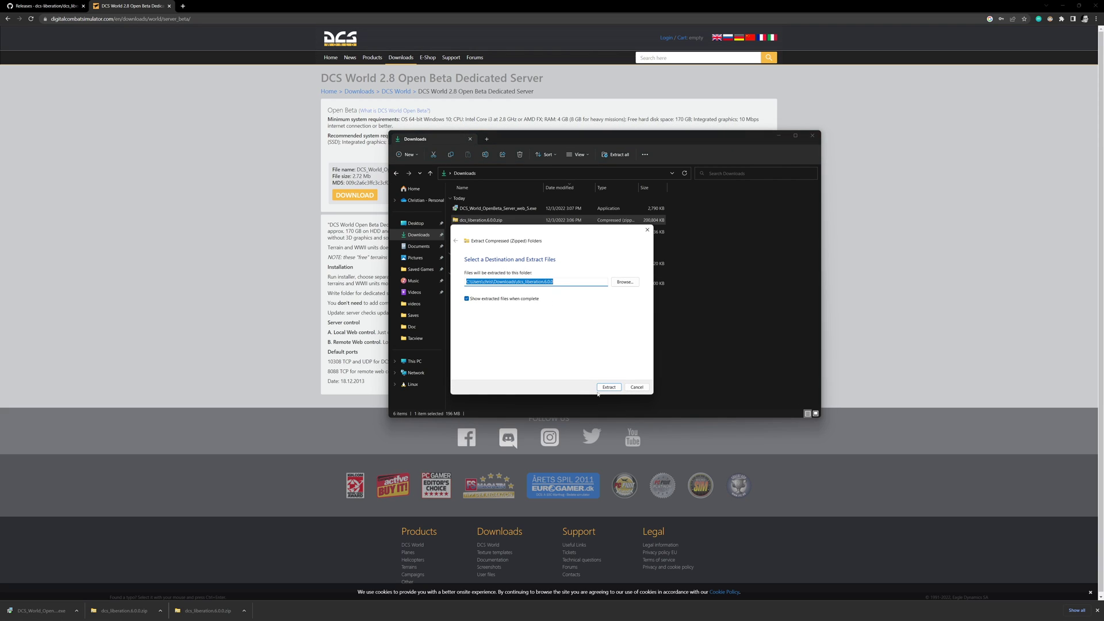
pyautogui.click(608, 387)
pyautogui.click(647, 229)
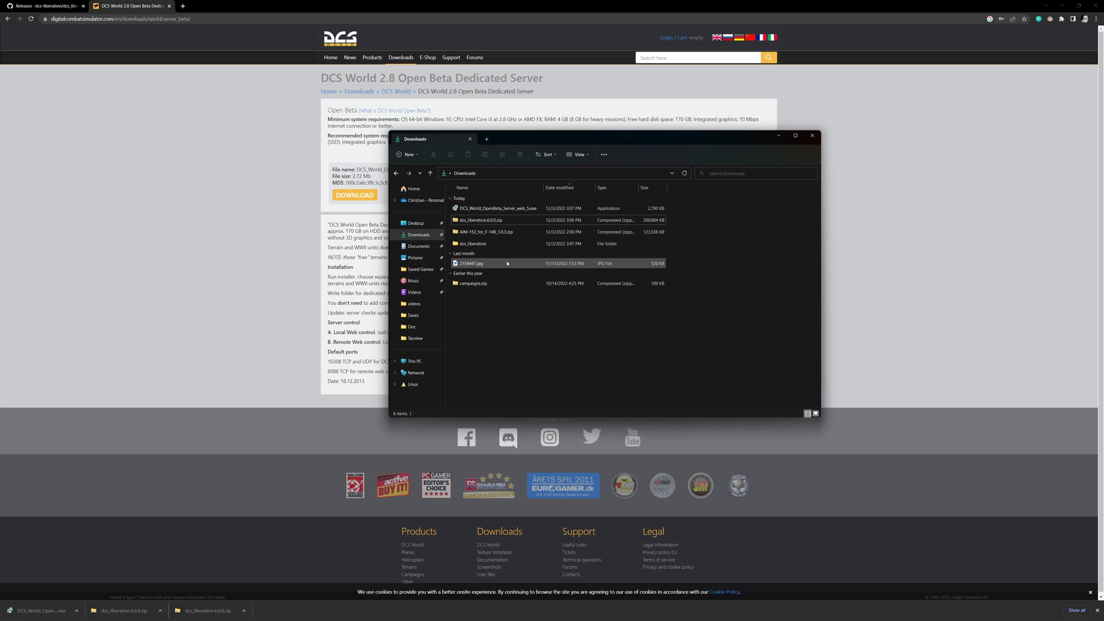
pyautogui.click(484, 244)
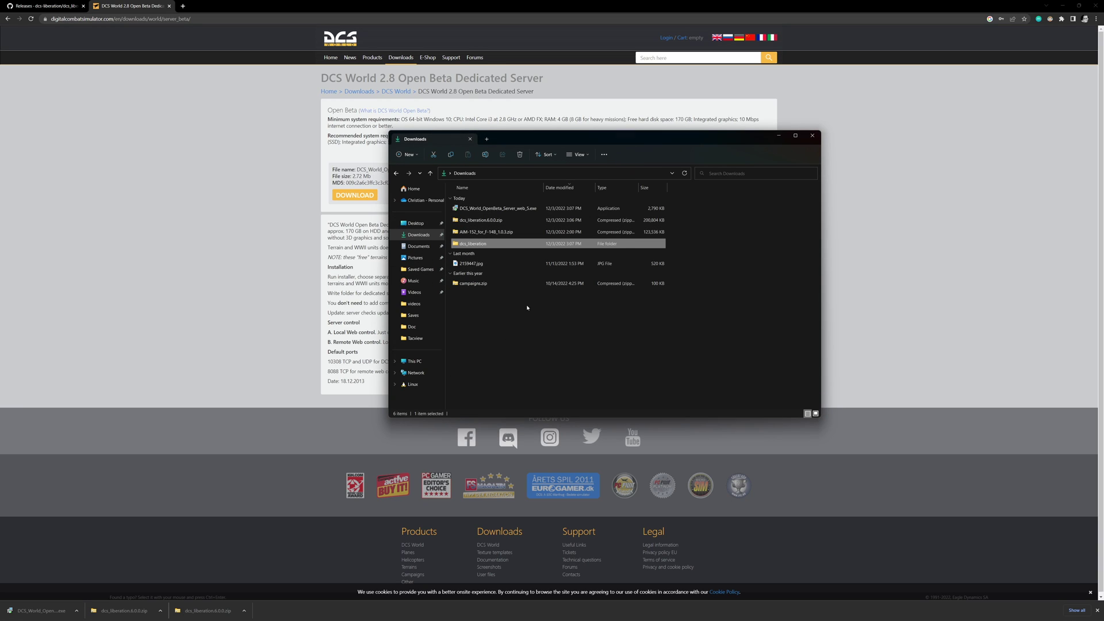
# Open the extracted dcs_liberation folder and look through its contents.
pyautogui.rightClick(479, 246)
pyautogui.doubleClick(489, 242)
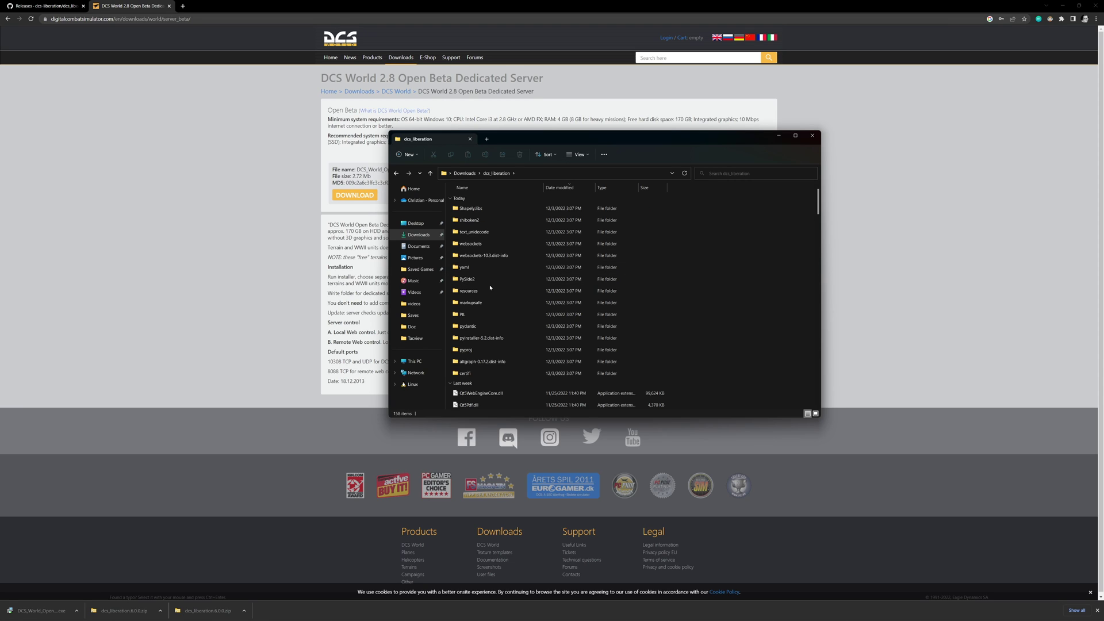
pyautogui.scroll(-15, 490, 242)
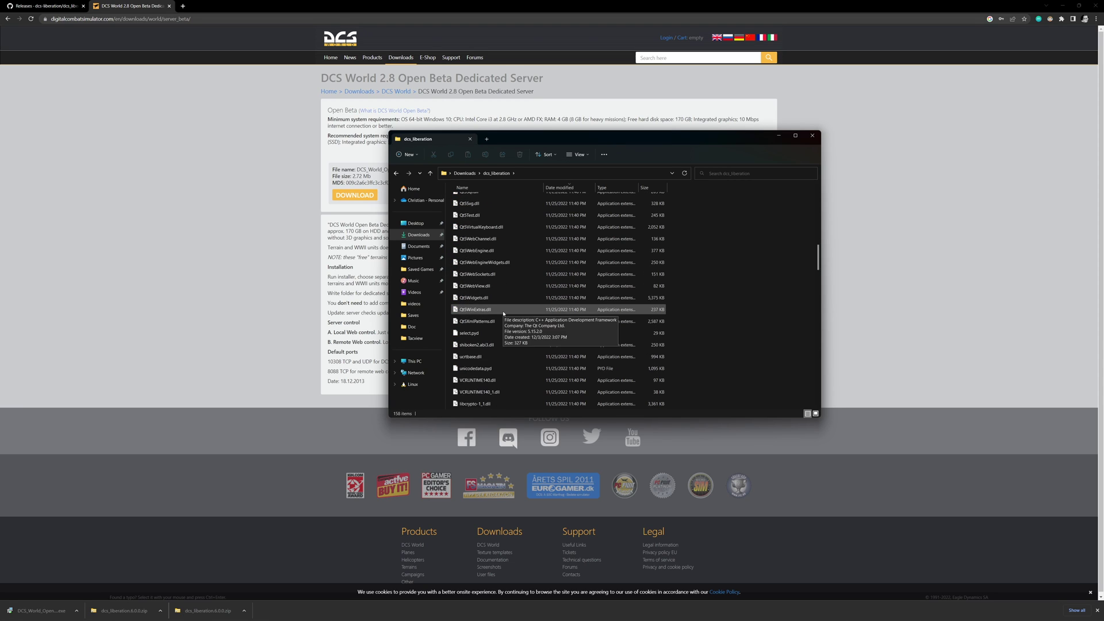
pyautogui.scroll(12, 506, 309)
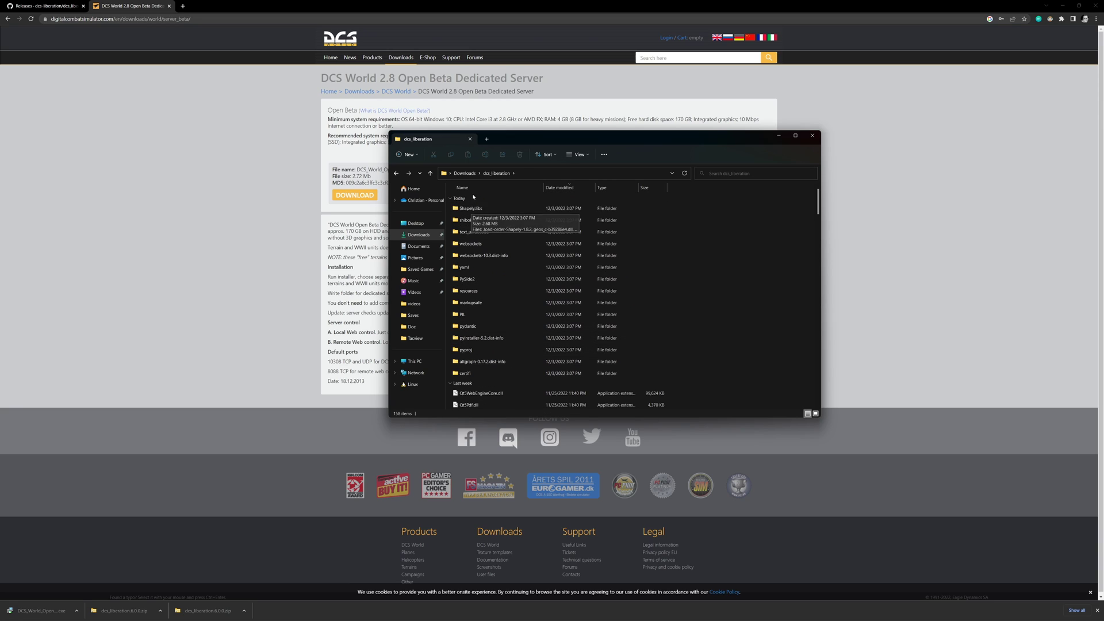
pyautogui.scroll(-10, 509, 322)
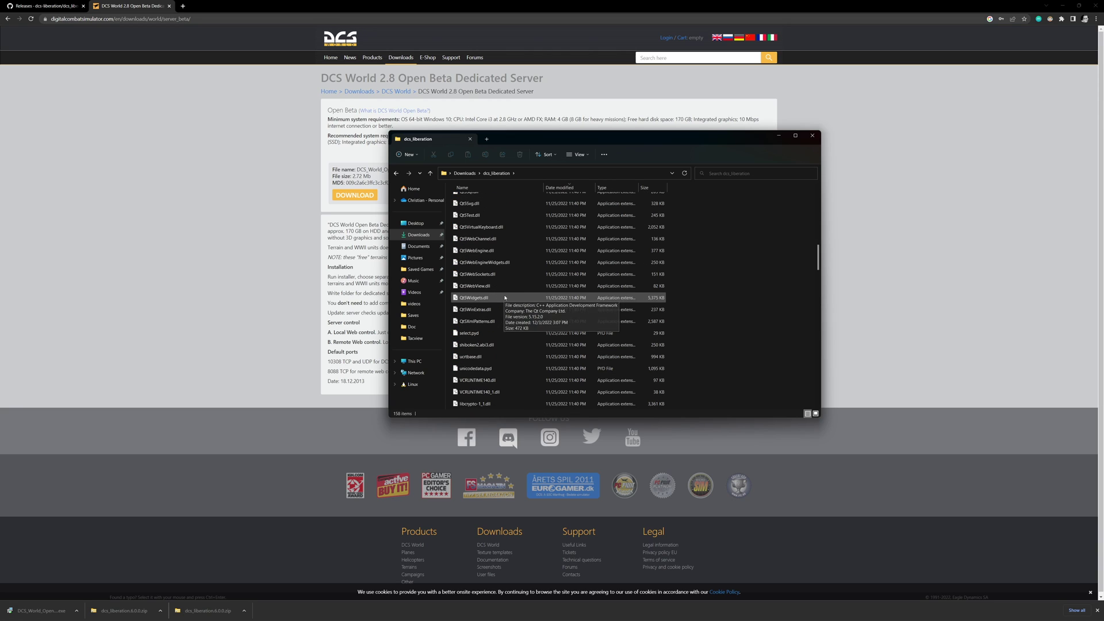
pyautogui.scroll(4, 489, 294)
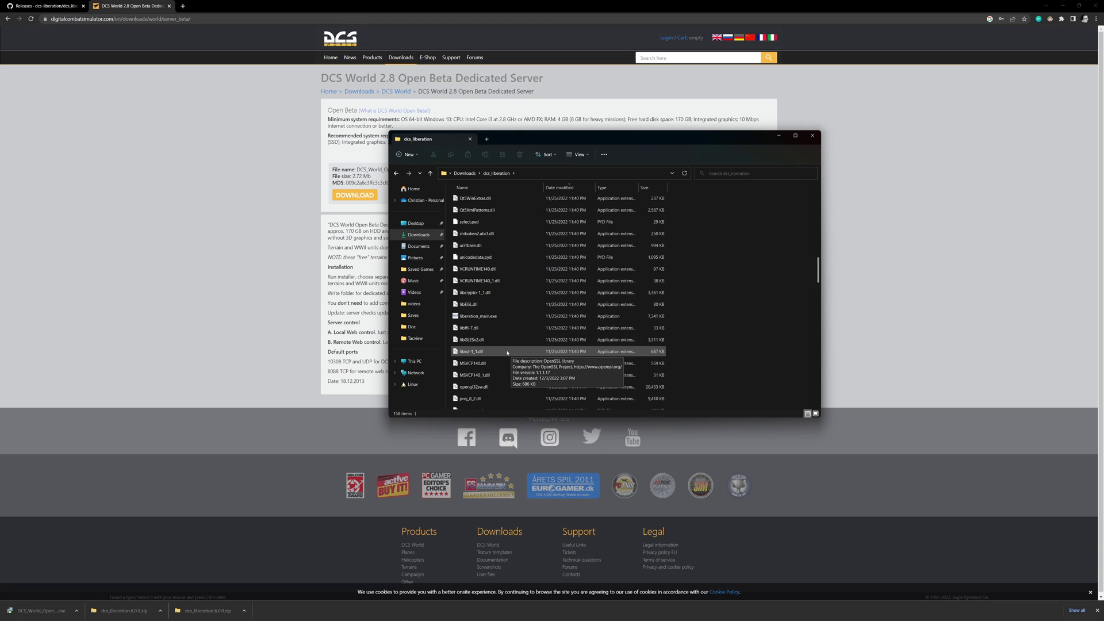
# Cut dcs_liberation from Downloads, paste it onto the Desktop, and go back to Downloads.
pyautogui.hotkey('alt', 'Up')
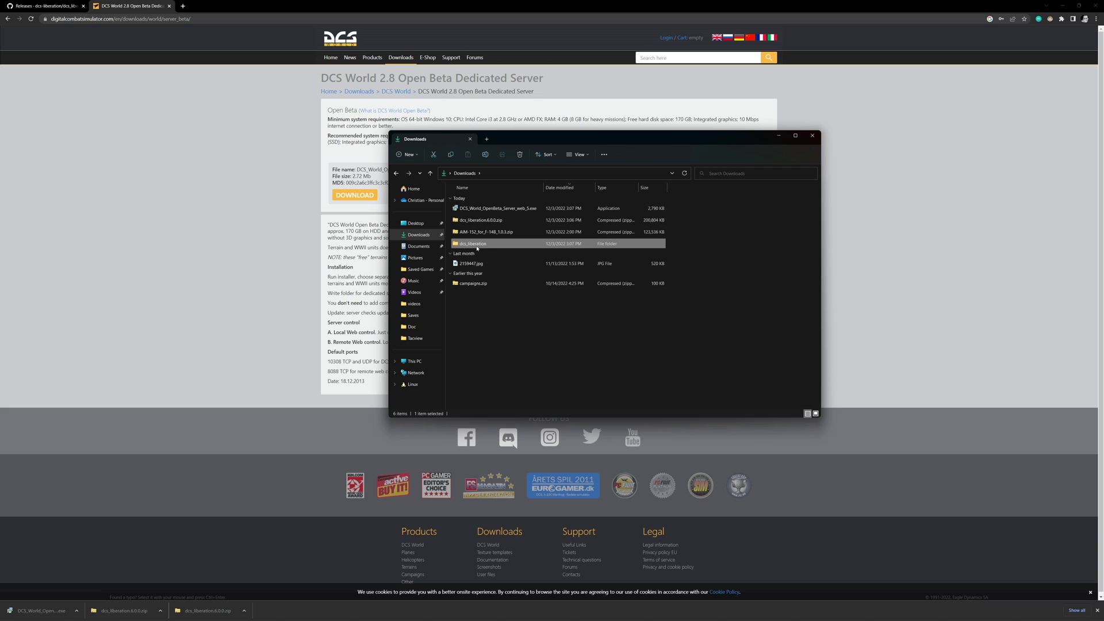
pyautogui.rightClick(480, 245)
pyautogui.click(488, 257)
pyautogui.click(418, 229)
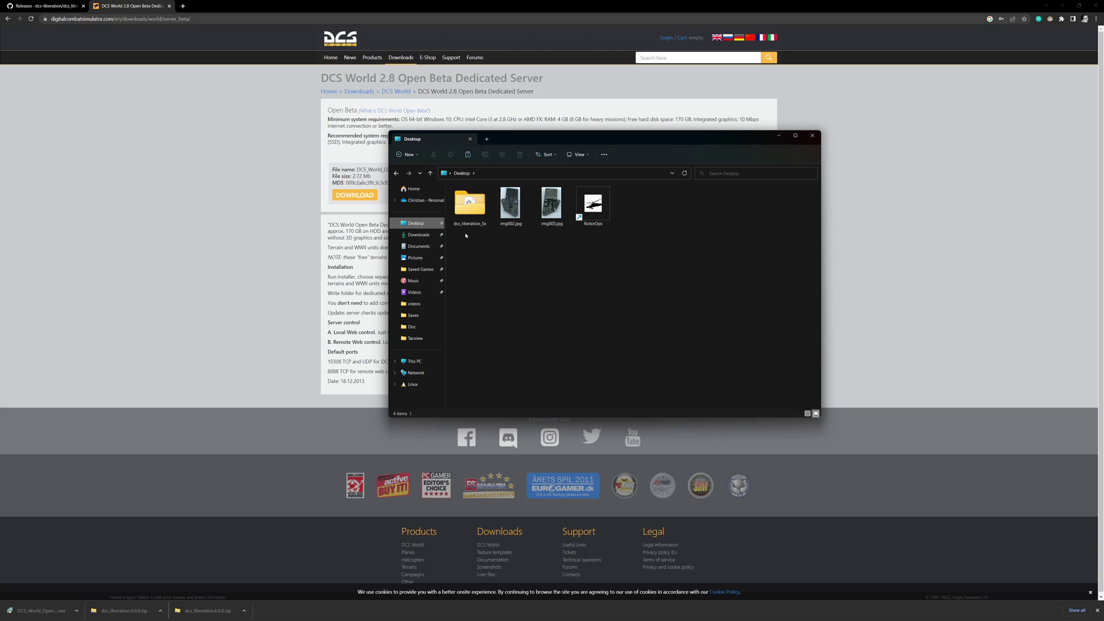
pyautogui.rightClick(635, 208)
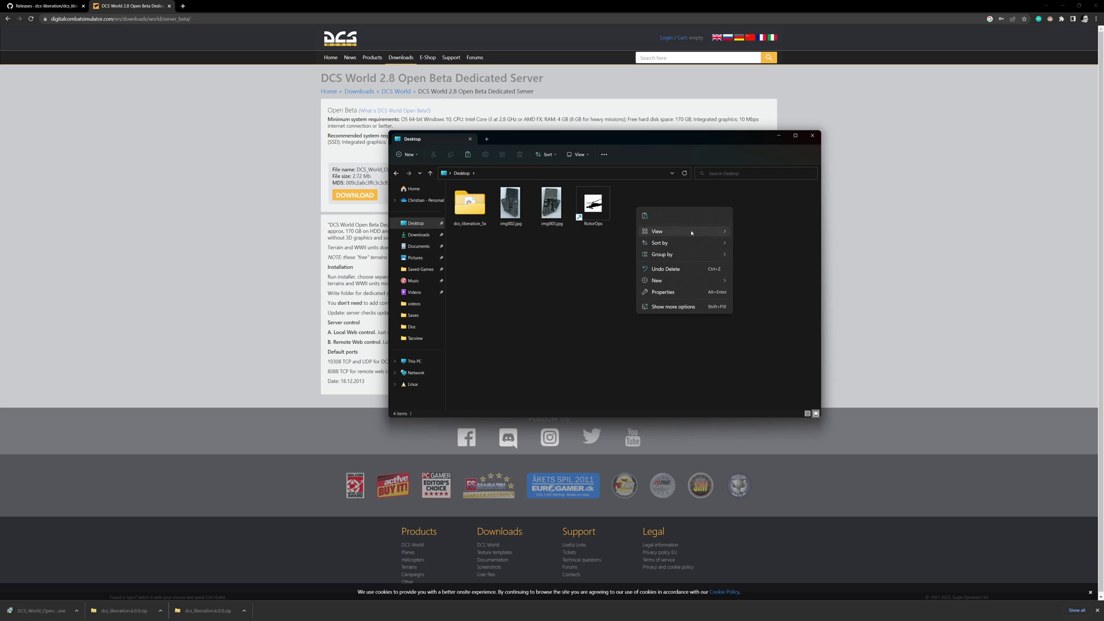
pyautogui.click(645, 215)
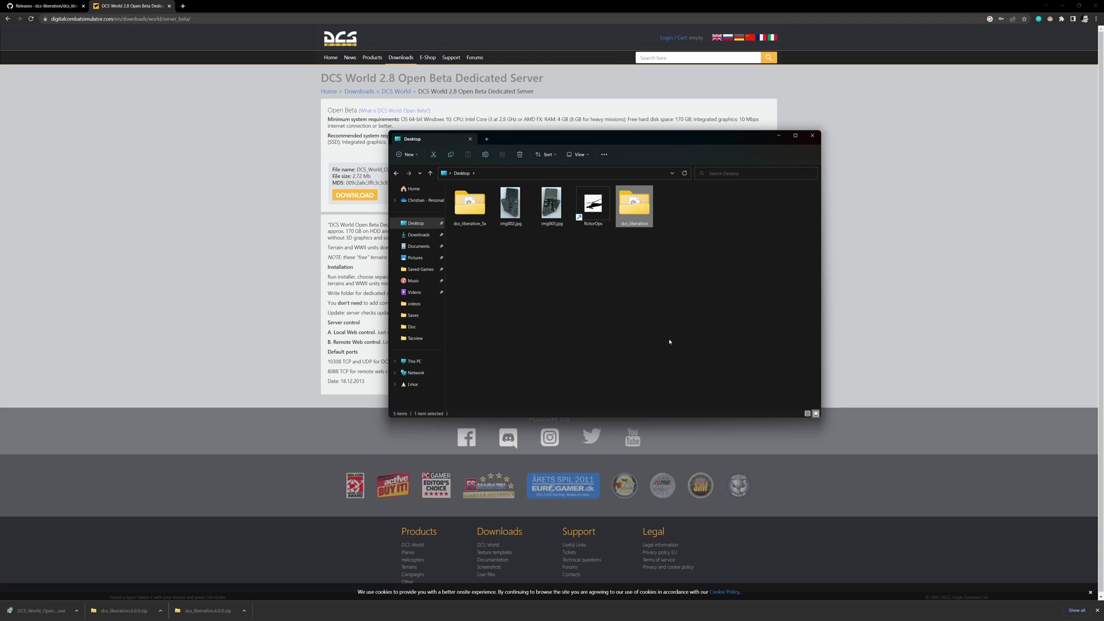
pyautogui.click(418, 236)
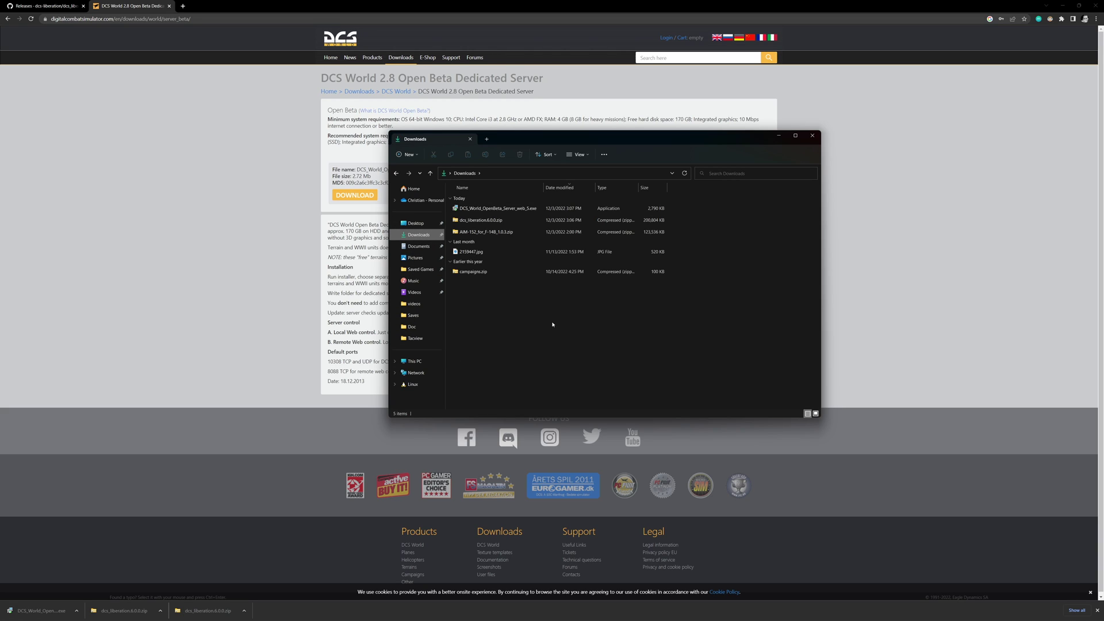
# Run the server installer in English into the existing Eagle Dynamics folder, keeping default Start Menu and desktop icon.
pyautogui.doubleClick(496, 210)
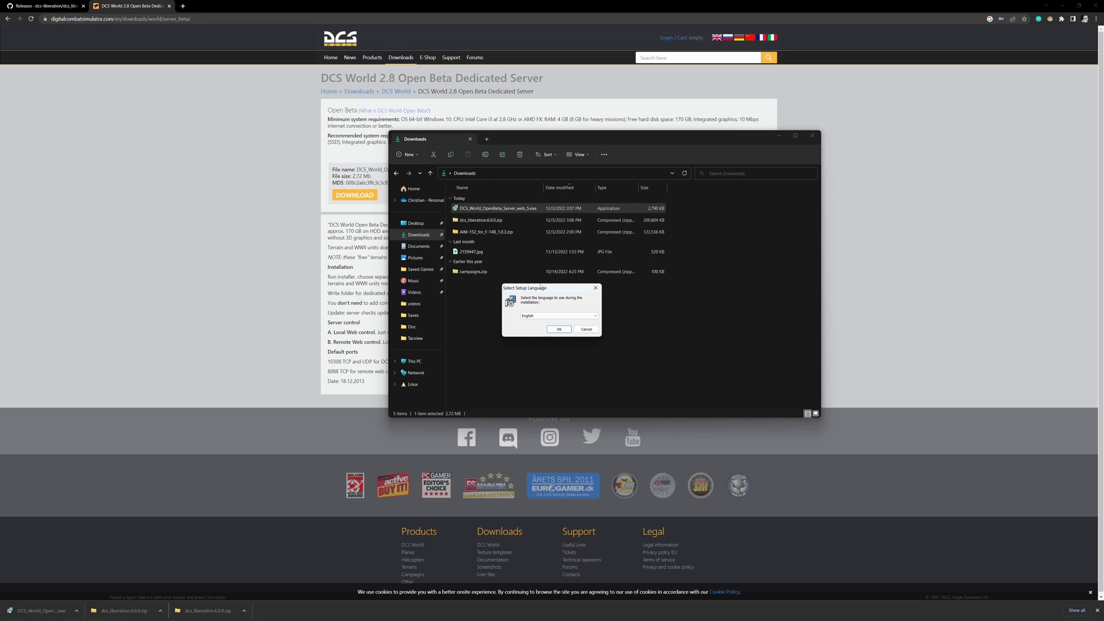
pyautogui.click(570, 331)
pyautogui.click(590, 370)
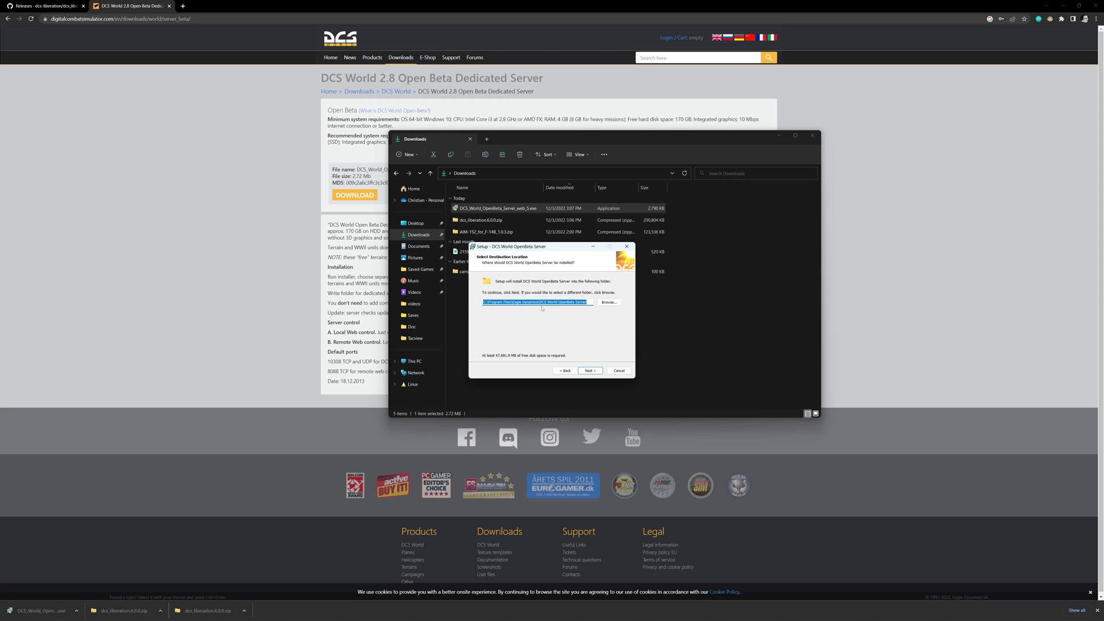
pyautogui.click(590, 370)
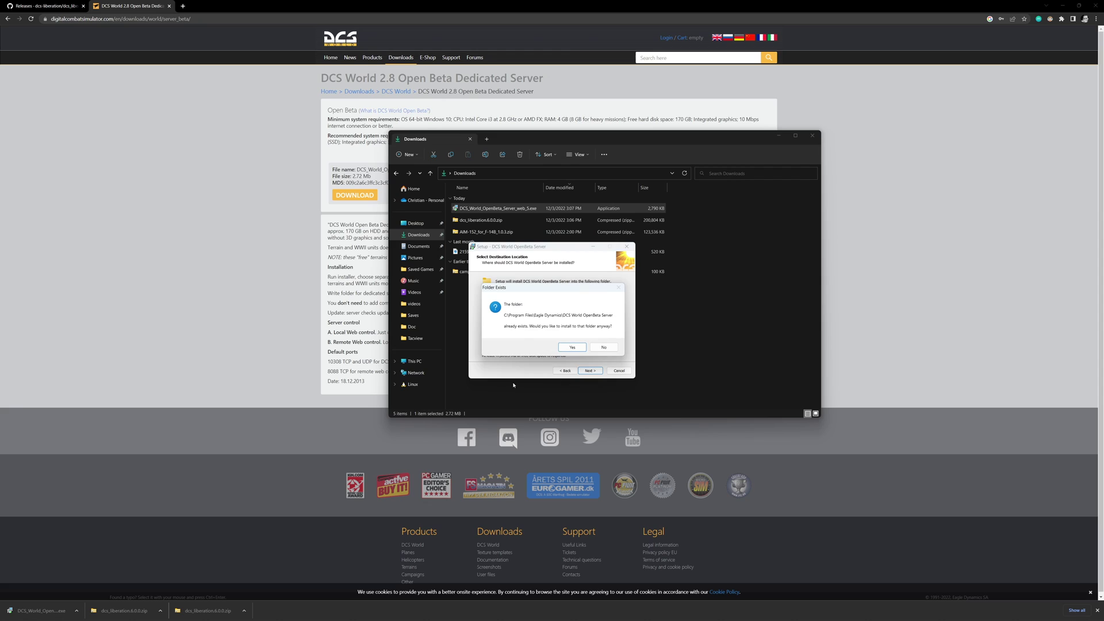
pyautogui.click(573, 347)
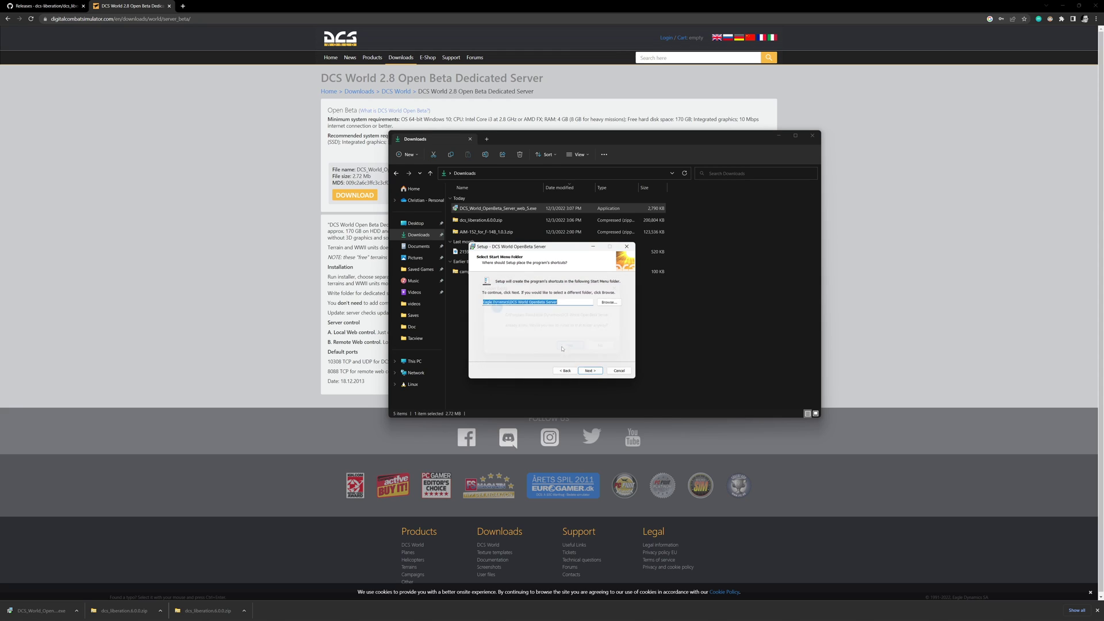
pyautogui.click(592, 371)
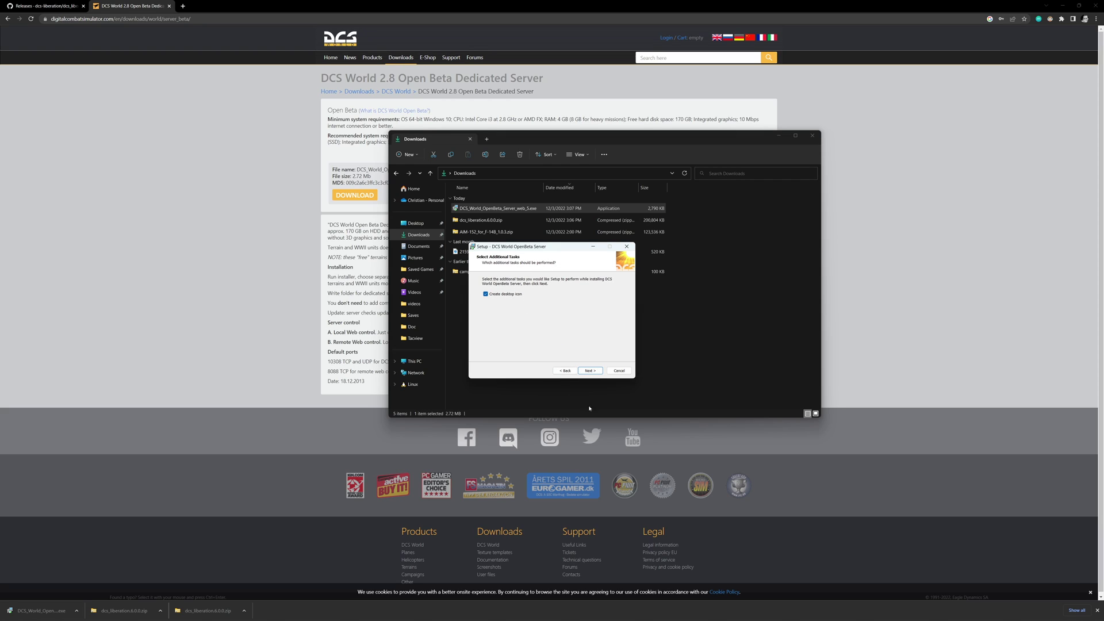
pyautogui.click(592, 370)
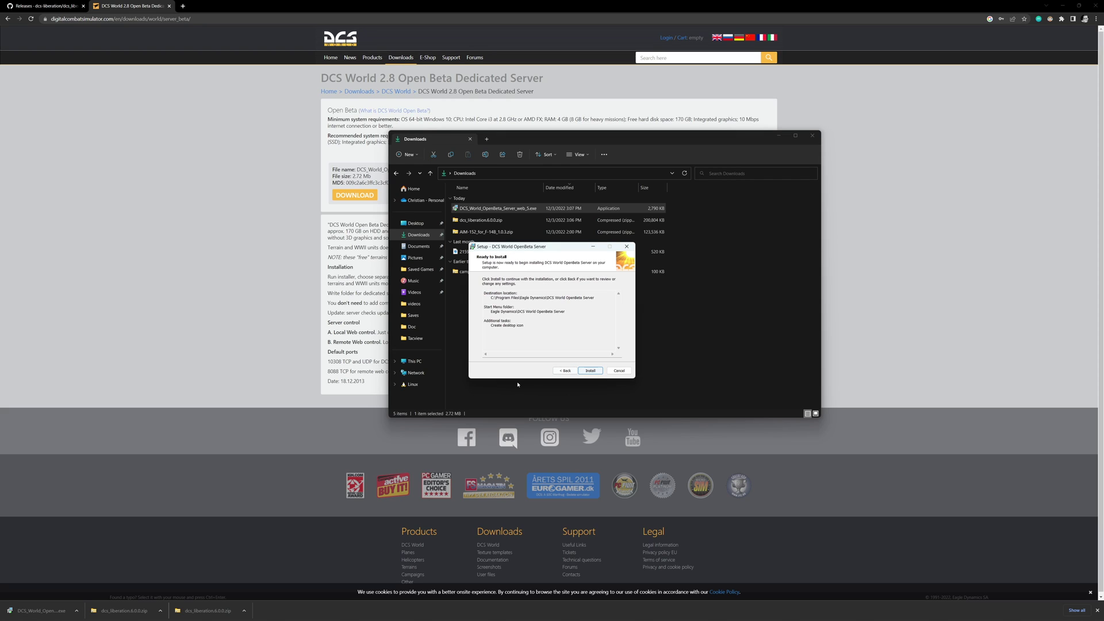
pyautogui.click(592, 371)
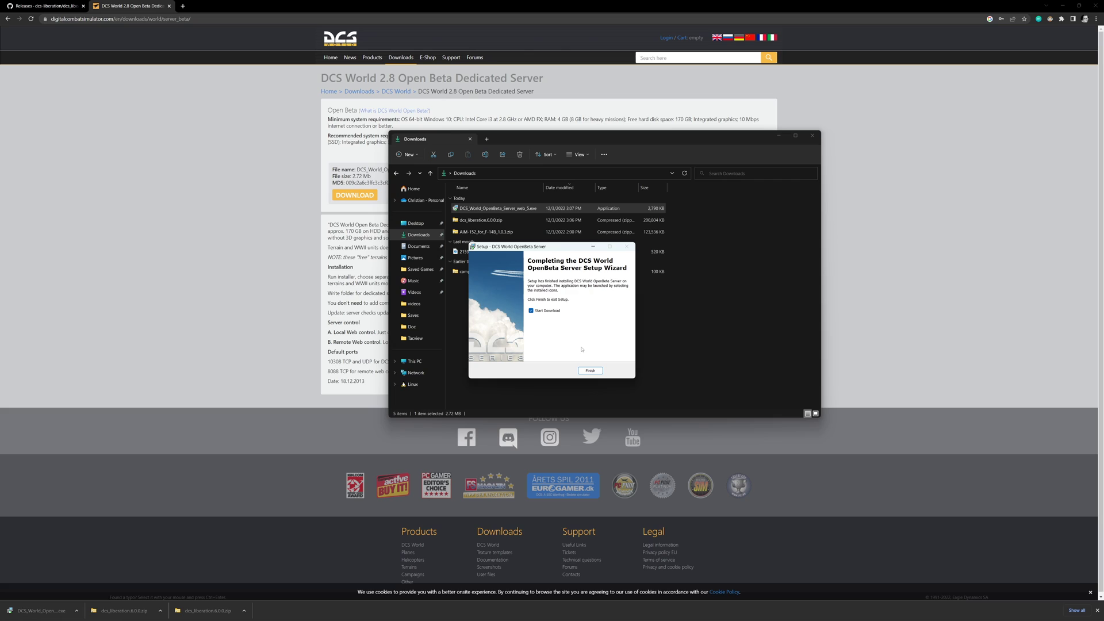
# Finish the setup wizard and let the DCS Updater install version 2.8.0.33006.
pyautogui.click(591, 371)
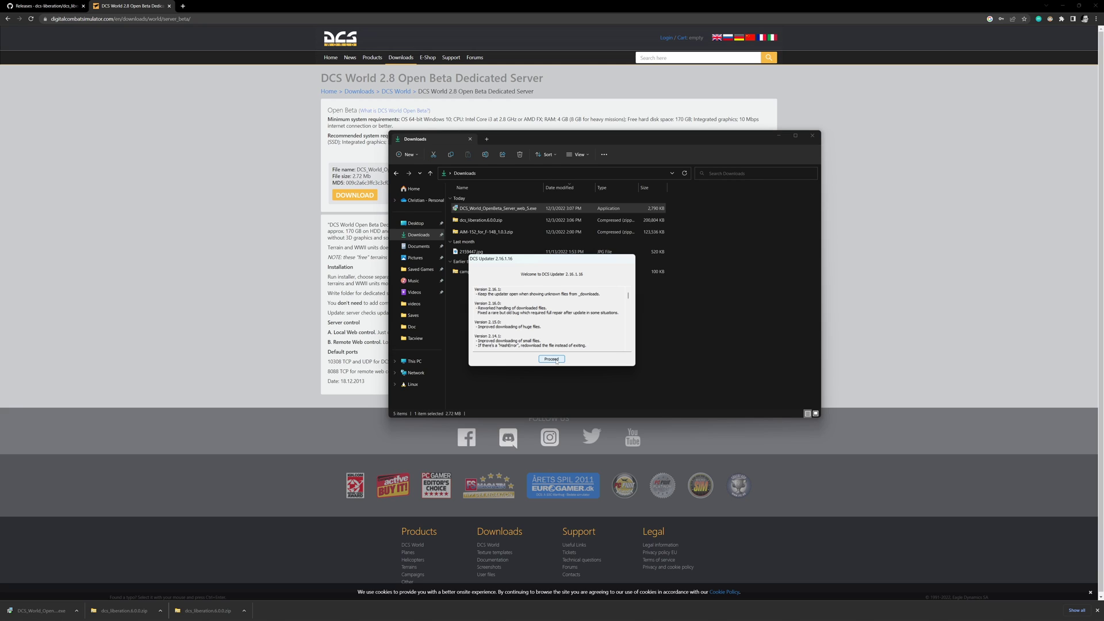
pyautogui.click(552, 360)
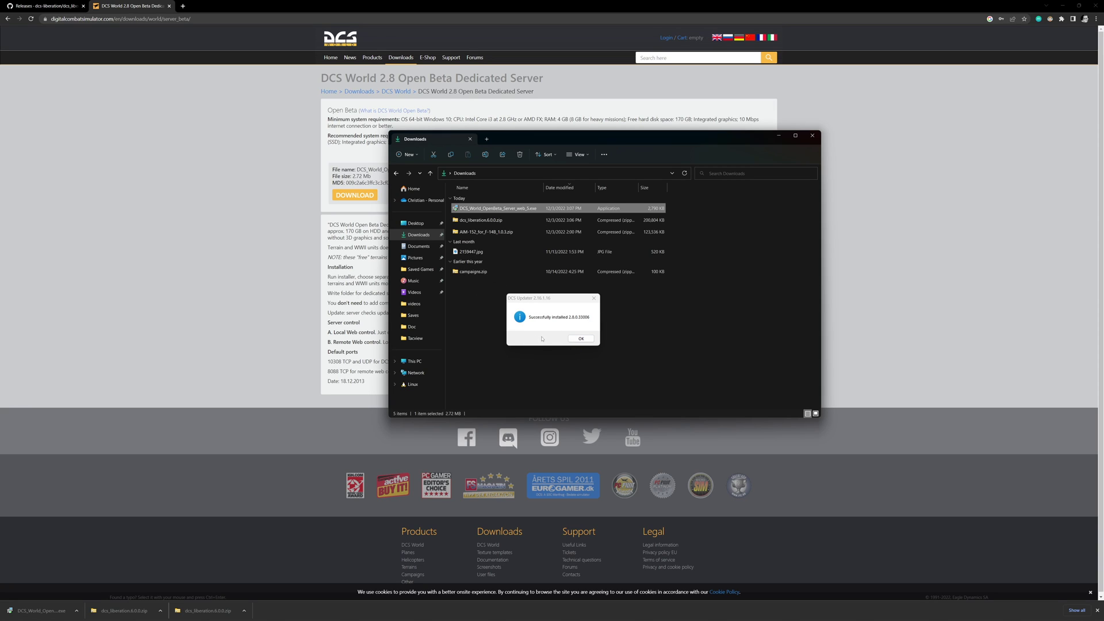
# Dismiss the updater message, minimize the browser, and move the Local Web GUI shortcut higher on the desktop.
pyautogui.click(581, 339)
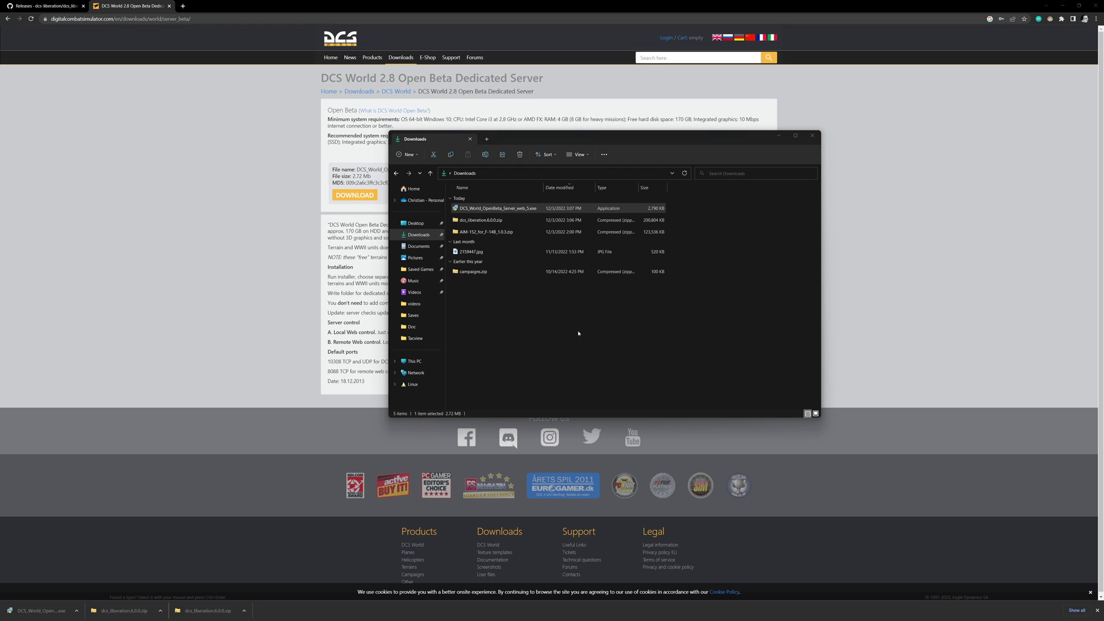
pyautogui.click(172, 613)
pyautogui.click(171, 613)
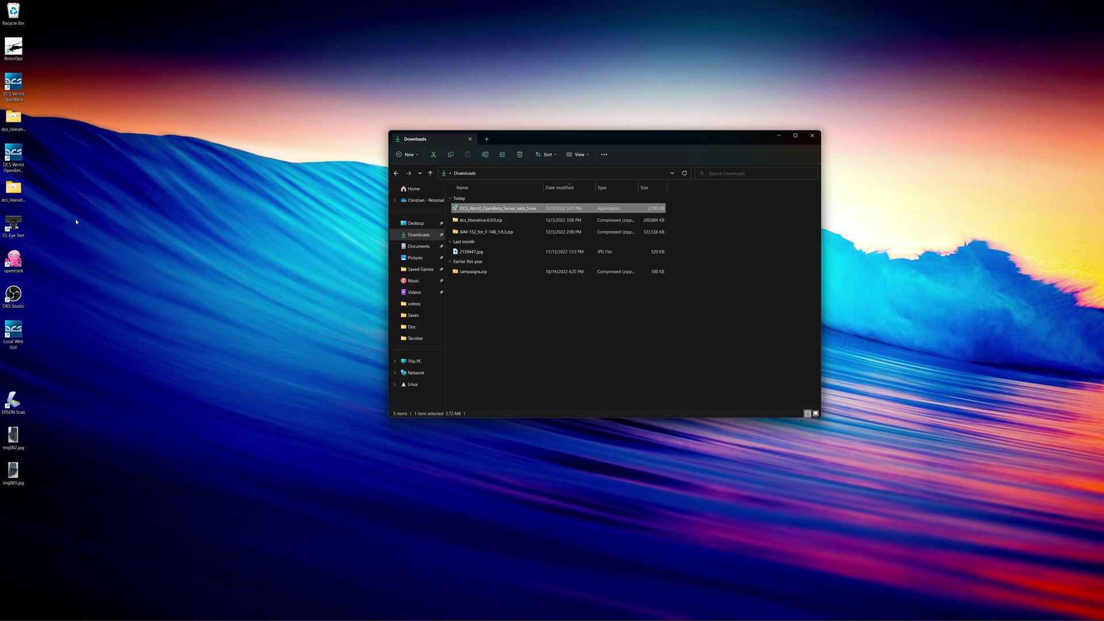
pyautogui.click(13, 155)
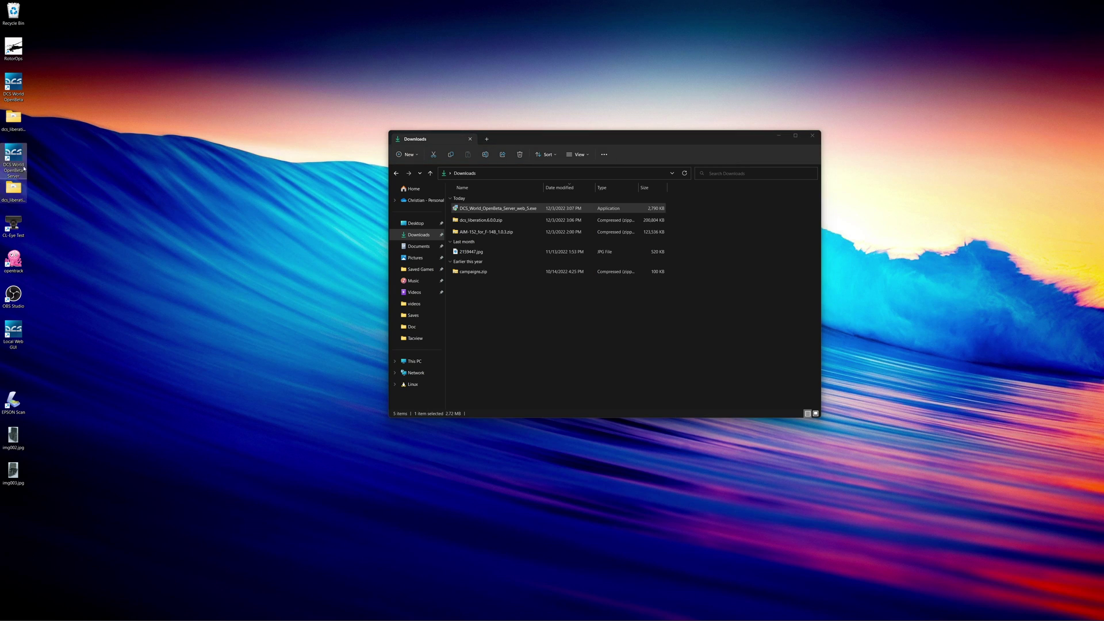
pyautogui.moveTo(14, 333); pyautogui.dragTo(23, 189)
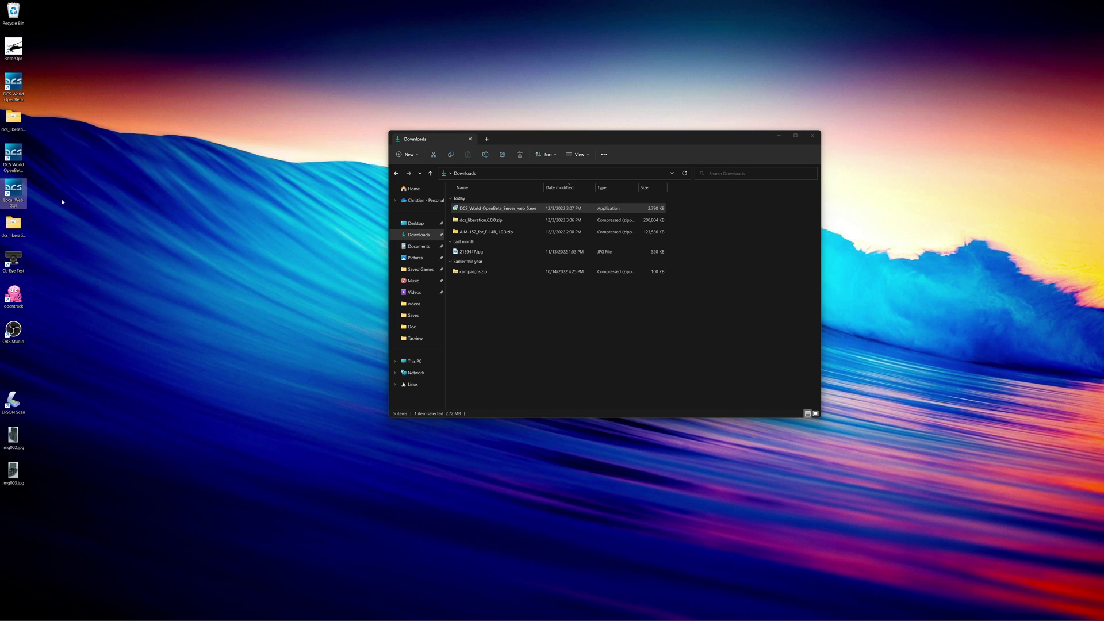
pyautogui.click(37, 126)
# Open the desktop dcs_liberation folder and navigate into resources\scripts.
pyautogui.doubleClick(20, 127)
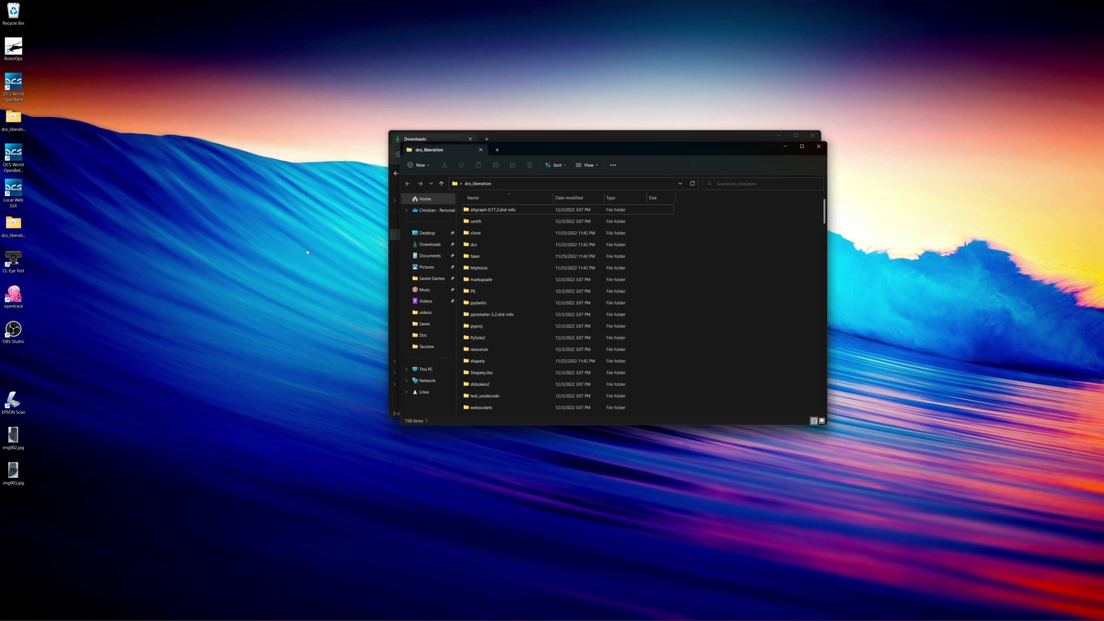
pyautogui.scroll(-1, 571, 275)
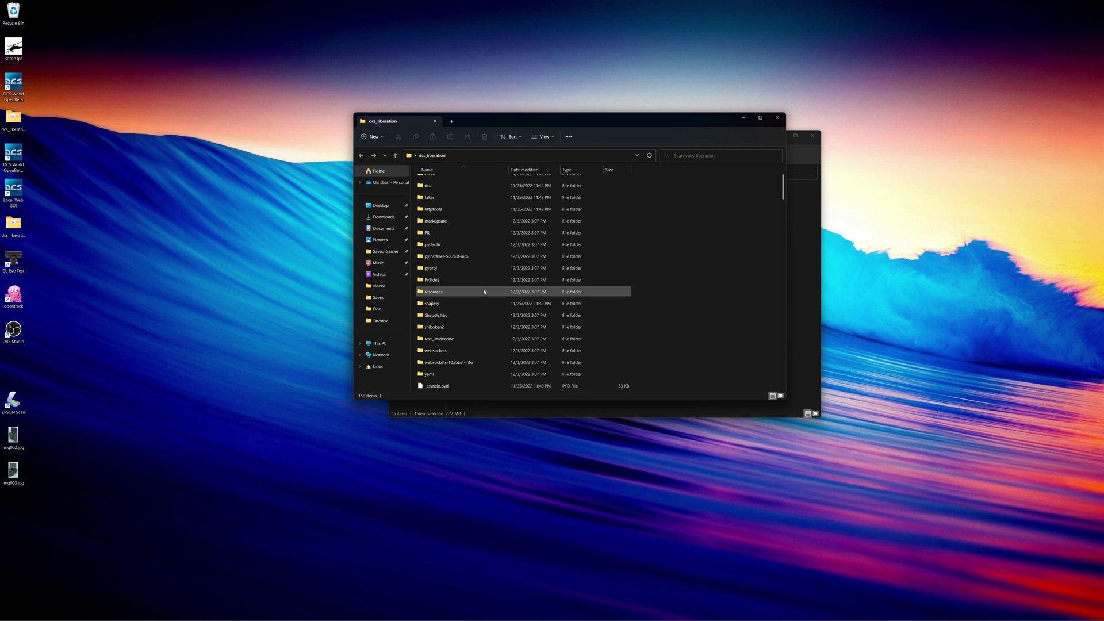
pyautogui.moveTo(473, 295)
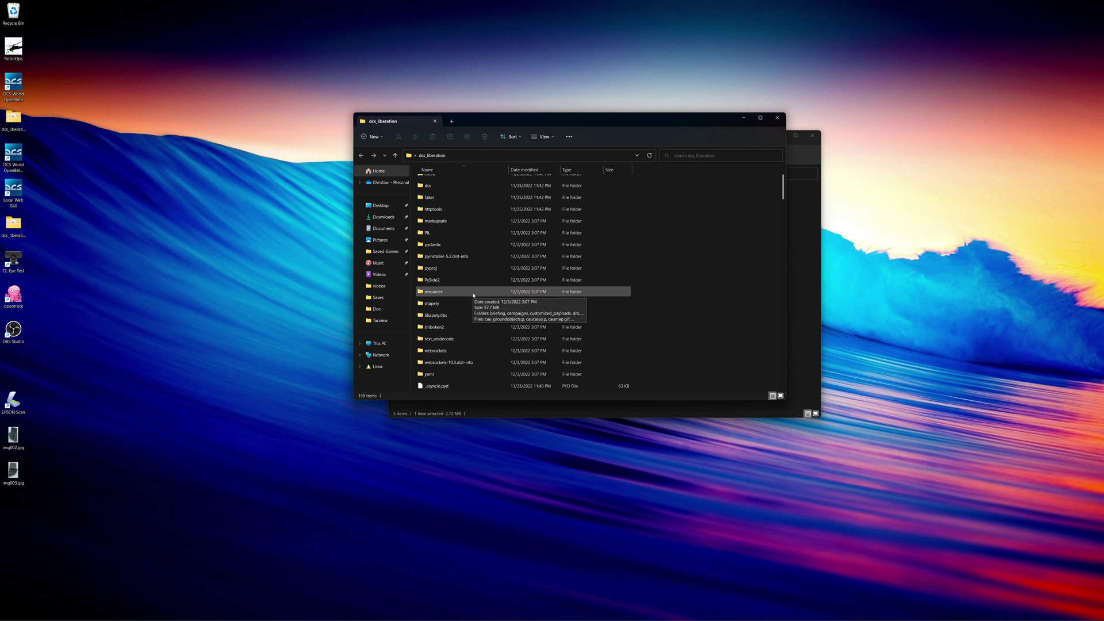
pyautogui.doubleClick(473, 293)
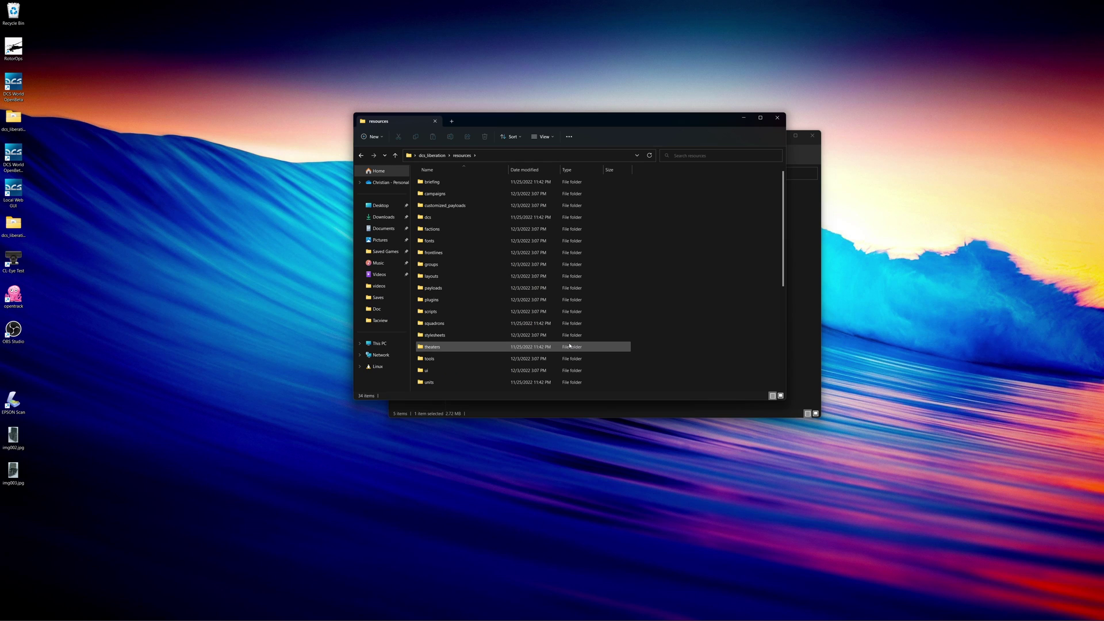
pyautogui.doubleClick(442, 312)
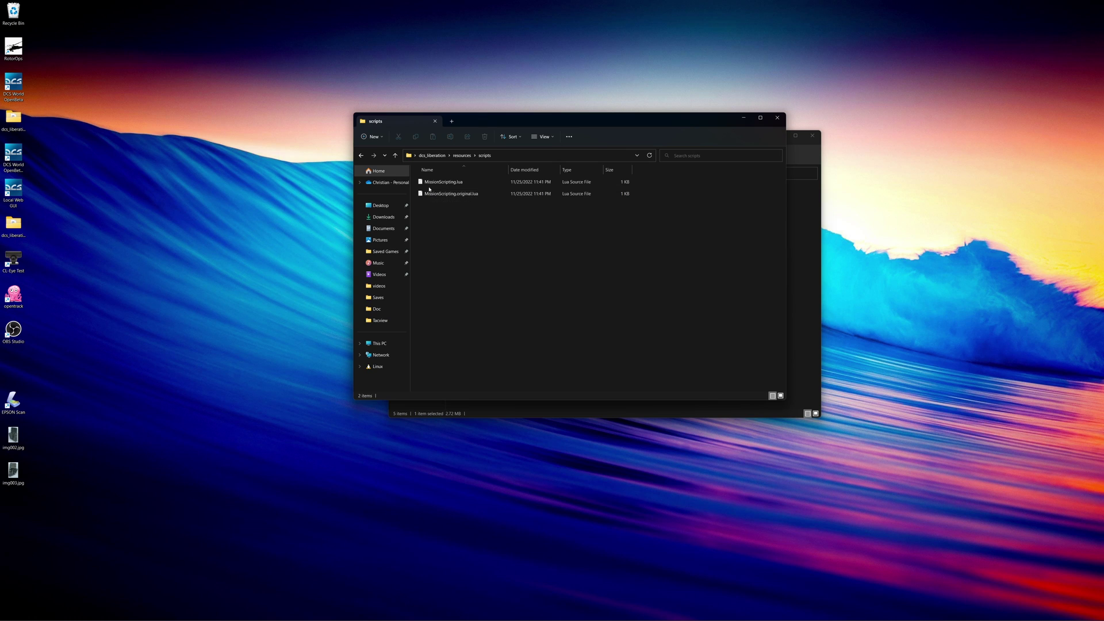
# Copy MissionScripting.lua to the clipboard.
pyautogui.click(461, 182)
pyautogui.rightClick(476, 187)
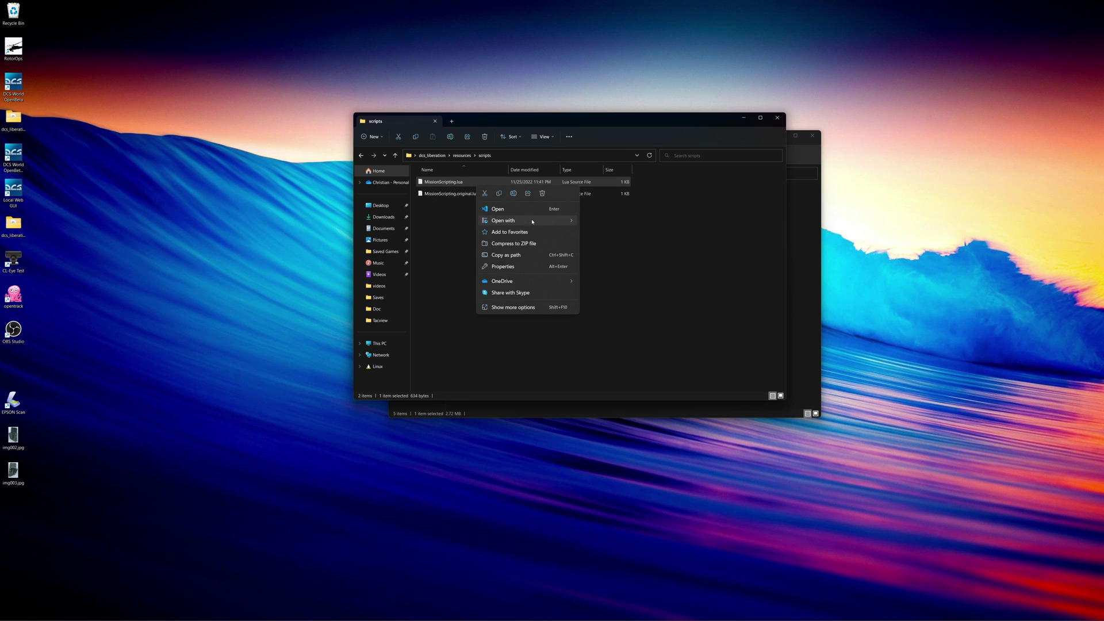
pyautogui.moveTo(494, 226)
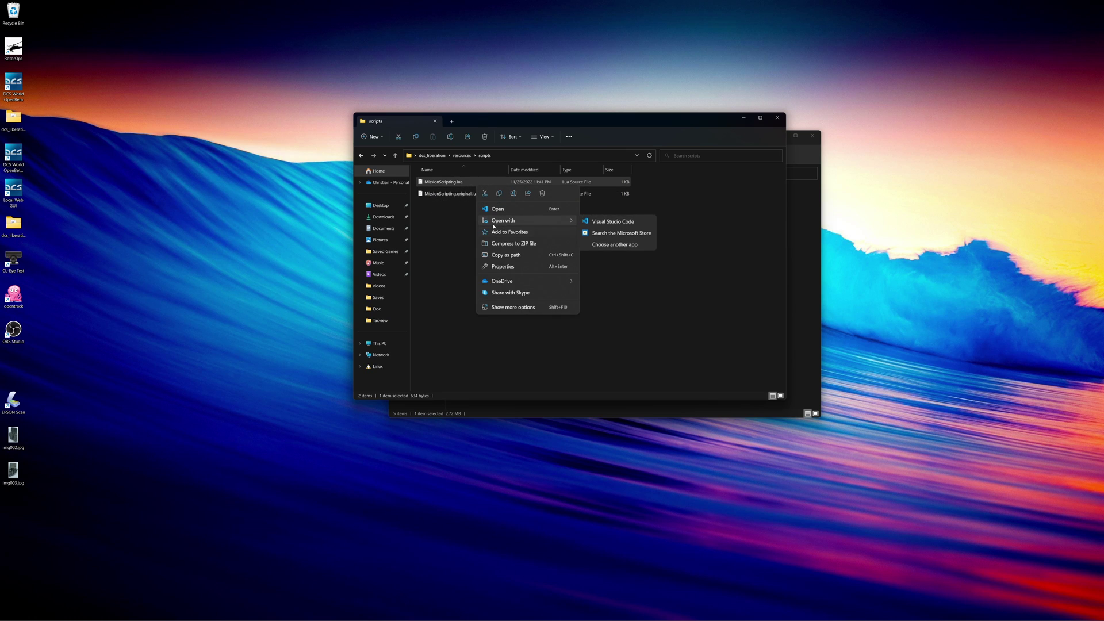
pyautogui.click(500, 193)
pyautogui.click(513, 240)
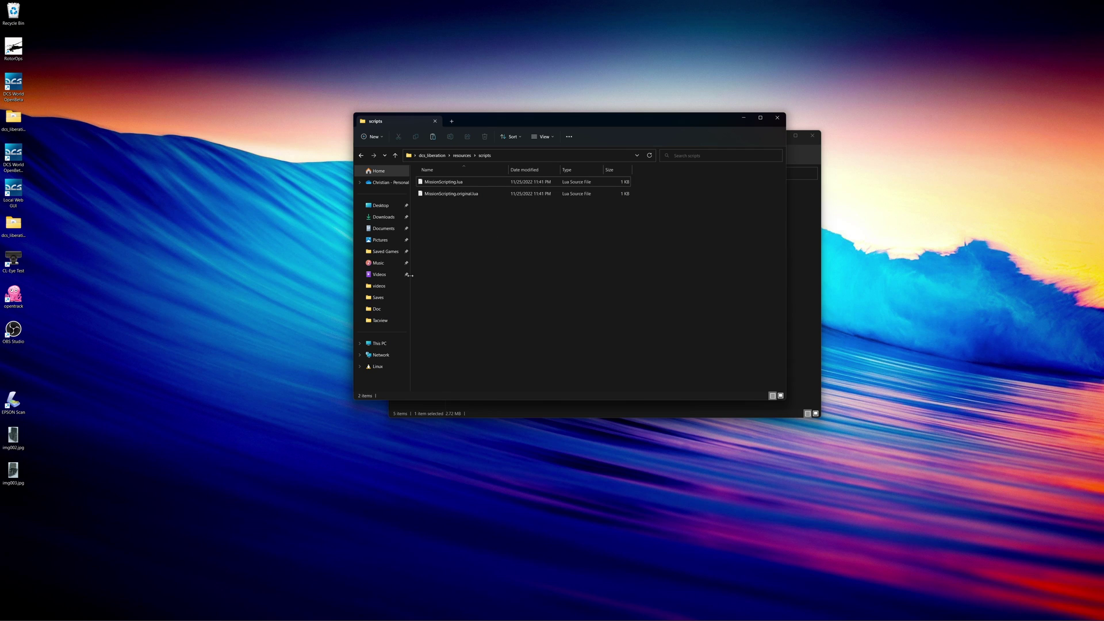
# Paste MissionScripting.lua into C:\Program Files\Eagle Dynamics\DCS World OpenBeta\Scripts, replacing the original with admin permission.
pyautogui.click(398, 344)
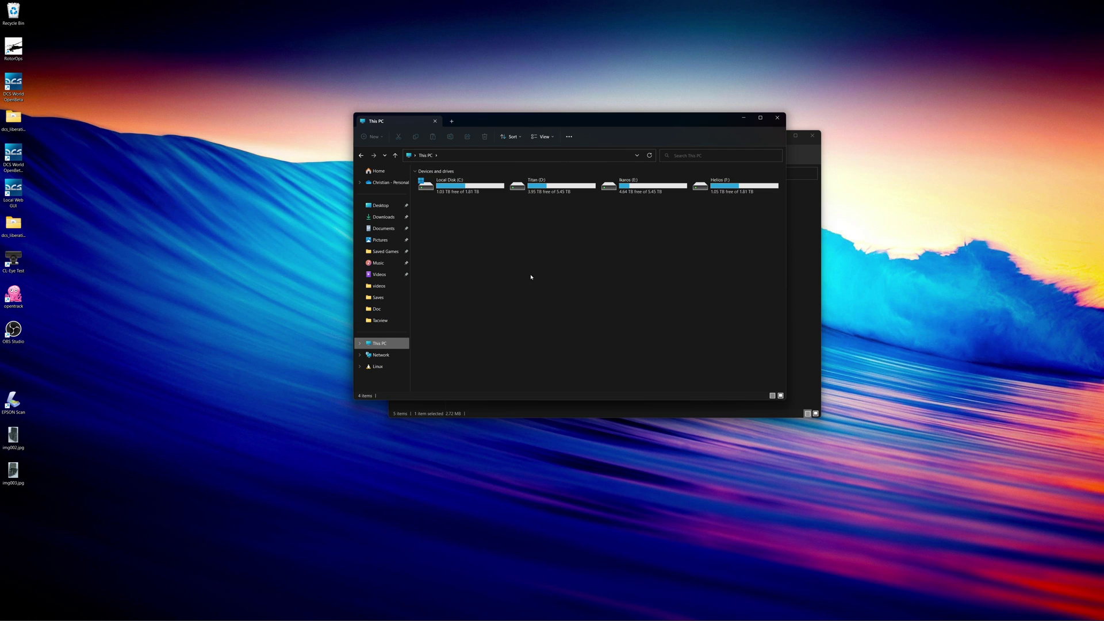
pyautogui.doubleClick(454, 197)
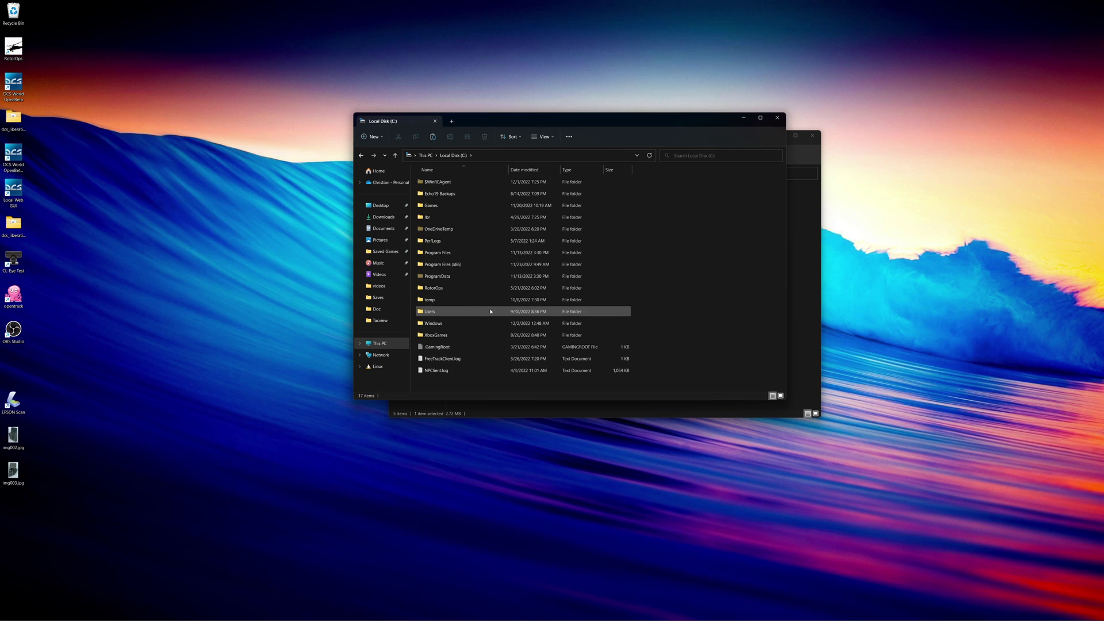
pyautogui.doubleClick(451, 253)
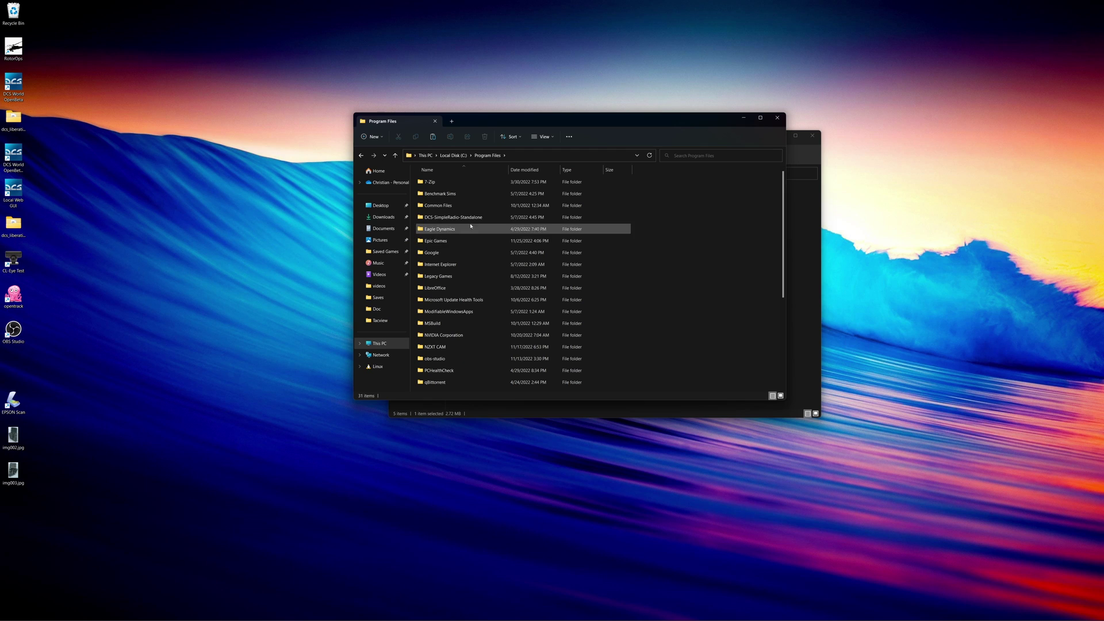
pyautogui.doubleClick(448, 230)
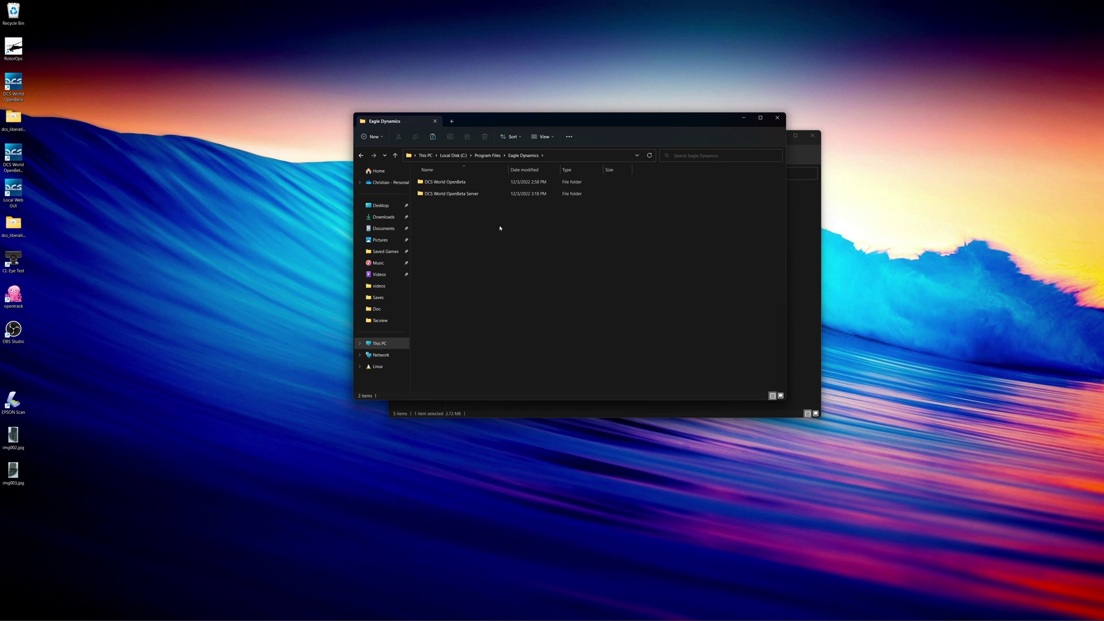
pyautogui.doubleClick(446, 183)
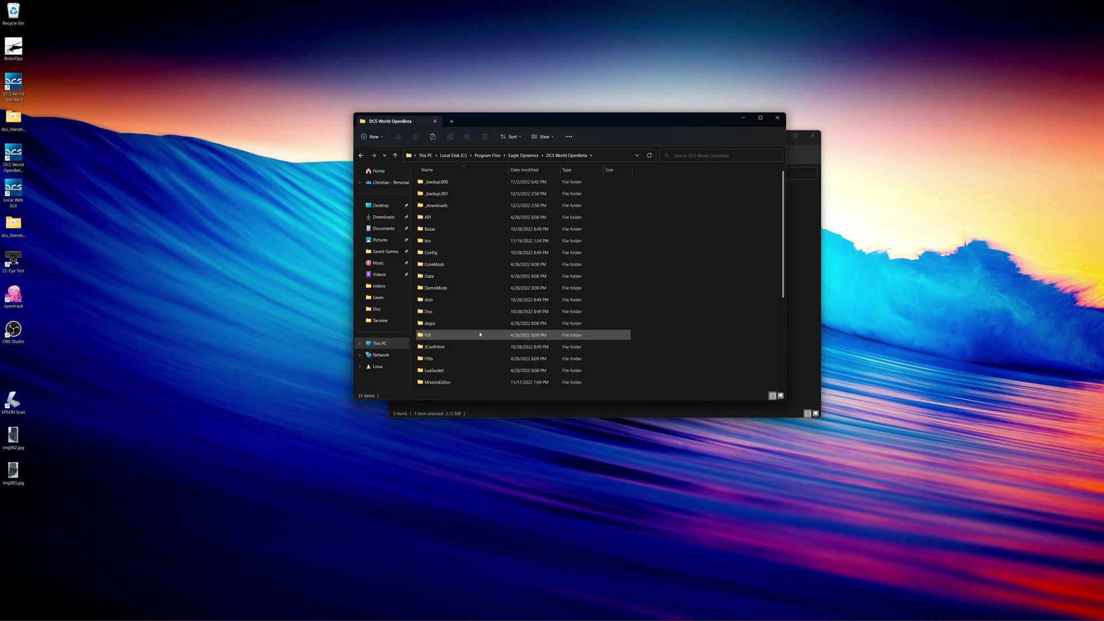
pyautogui.scroll(-2, 480, 334)
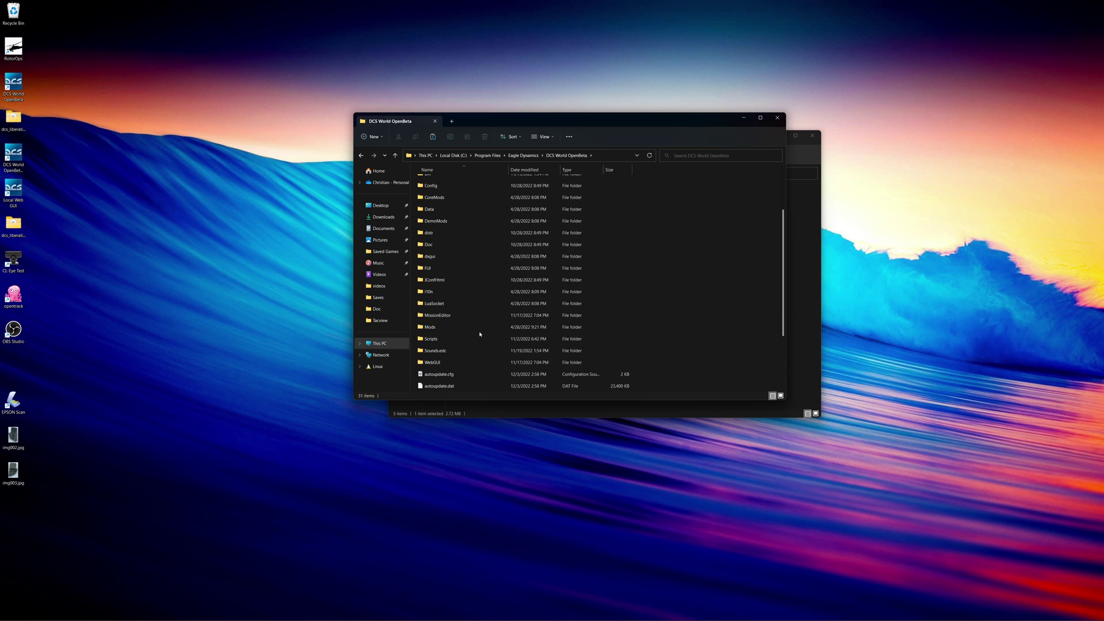
pyautogui.doubleClick(446, 340)
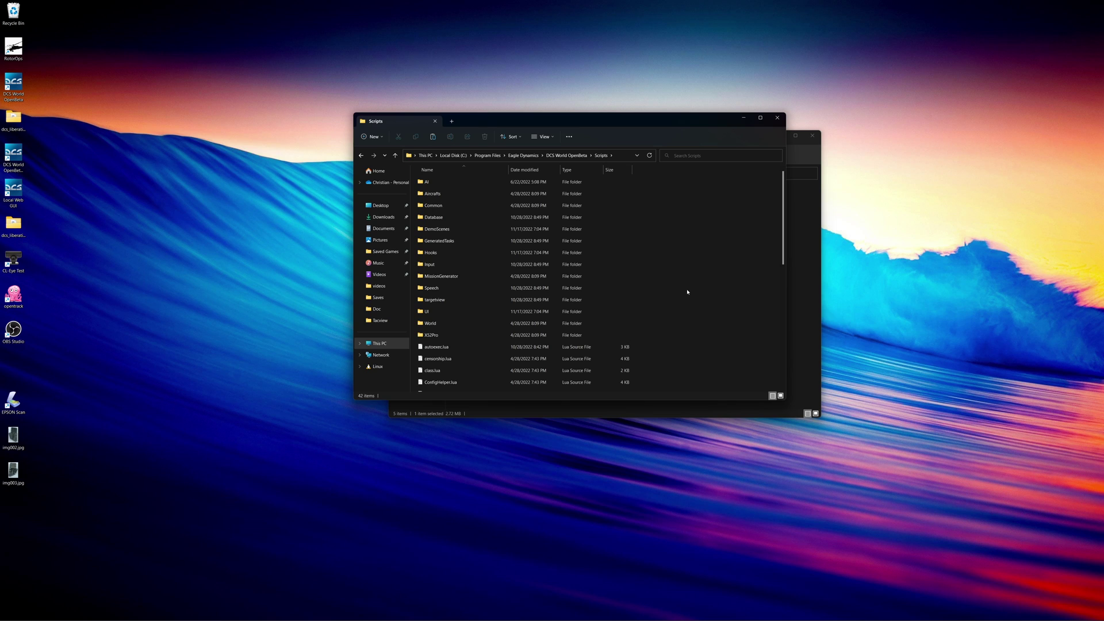
pyautogui.rightClick(675, 249)
pyautogui.click(684, 260)
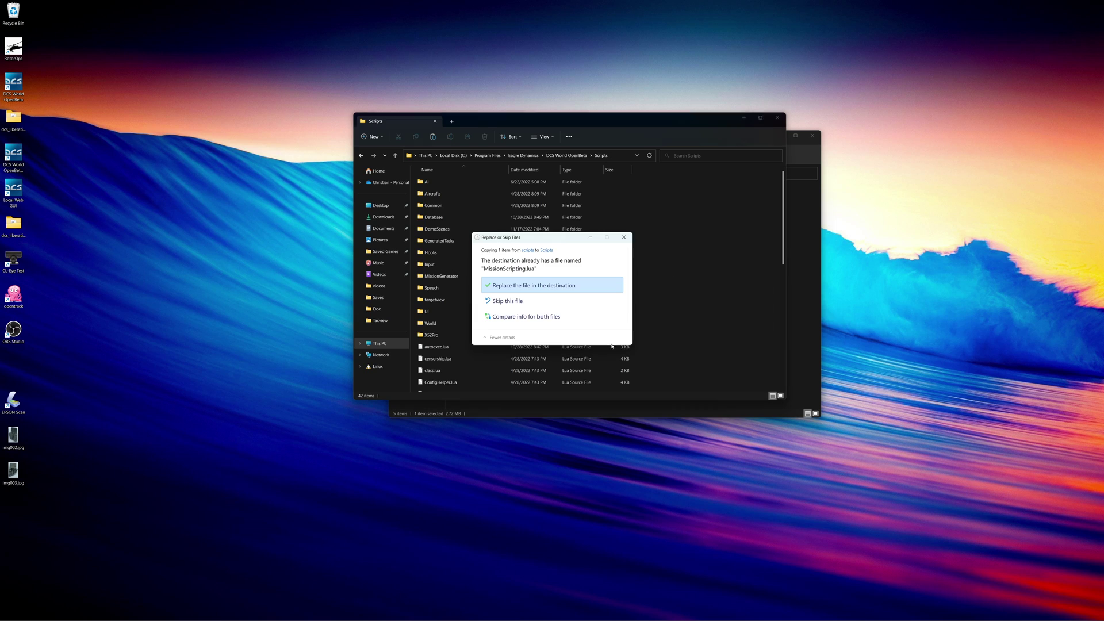
pyautogui.click(553, 285)
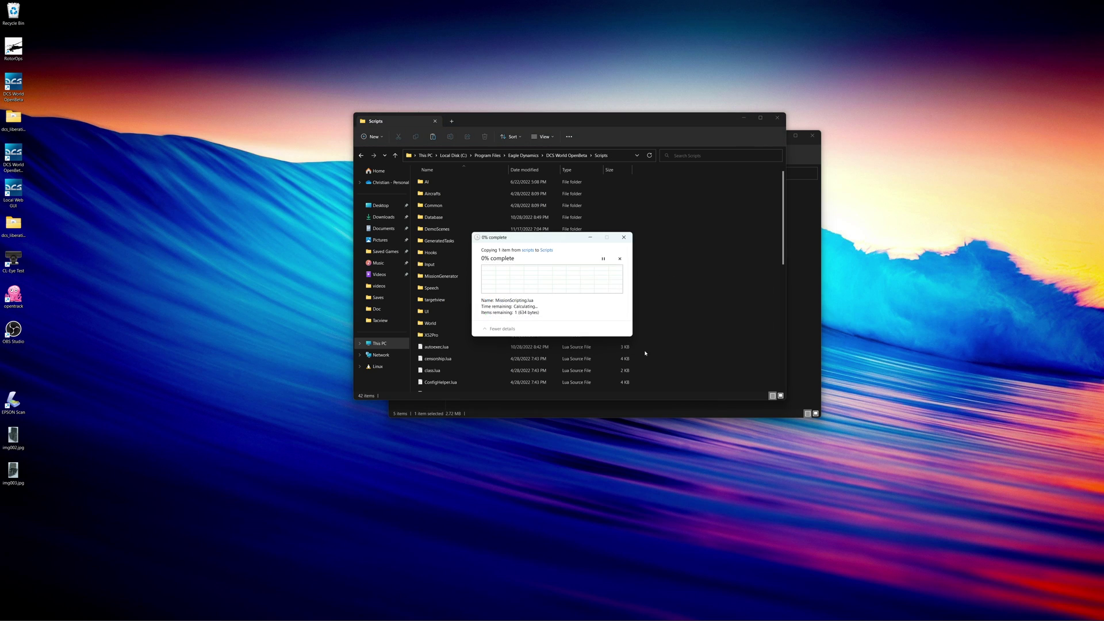
pyautogui.click(533, 282)
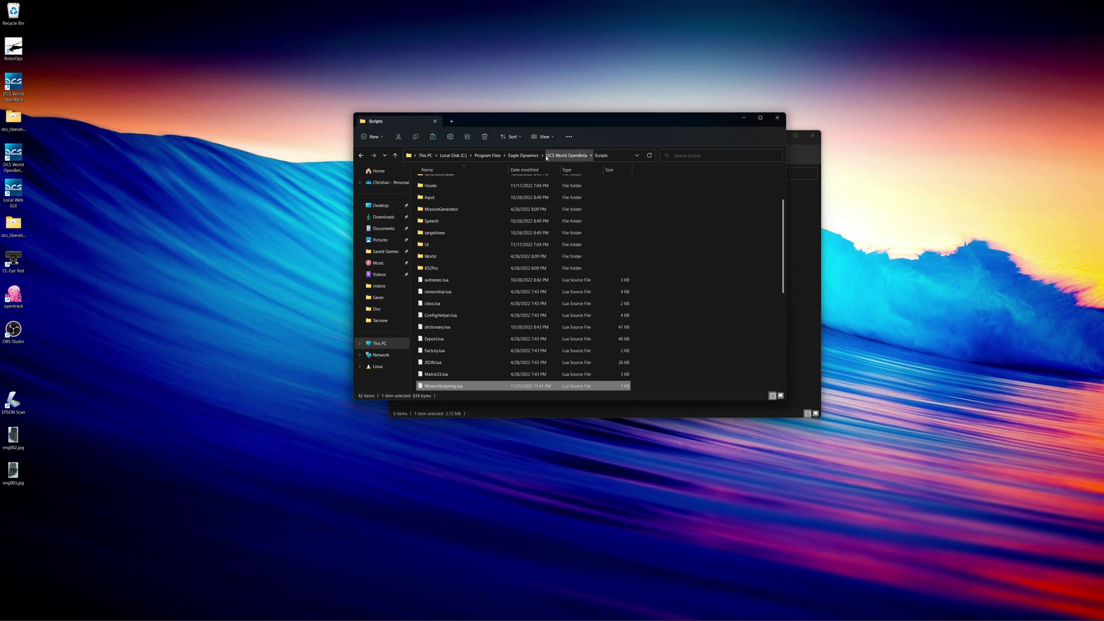
# Paste MissionScripting.lua into DCS World OpenBeta Server\Scripts, replacing the original with admin permission.
pyautogui.click(524, 156)
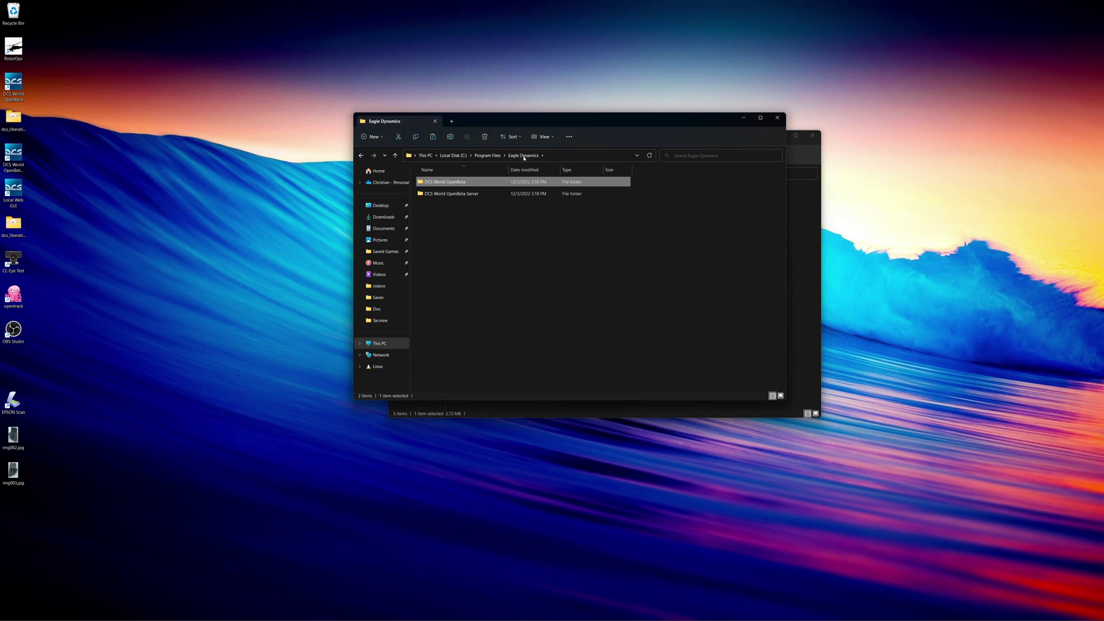
pyautogui.doubleClick(449, 193)
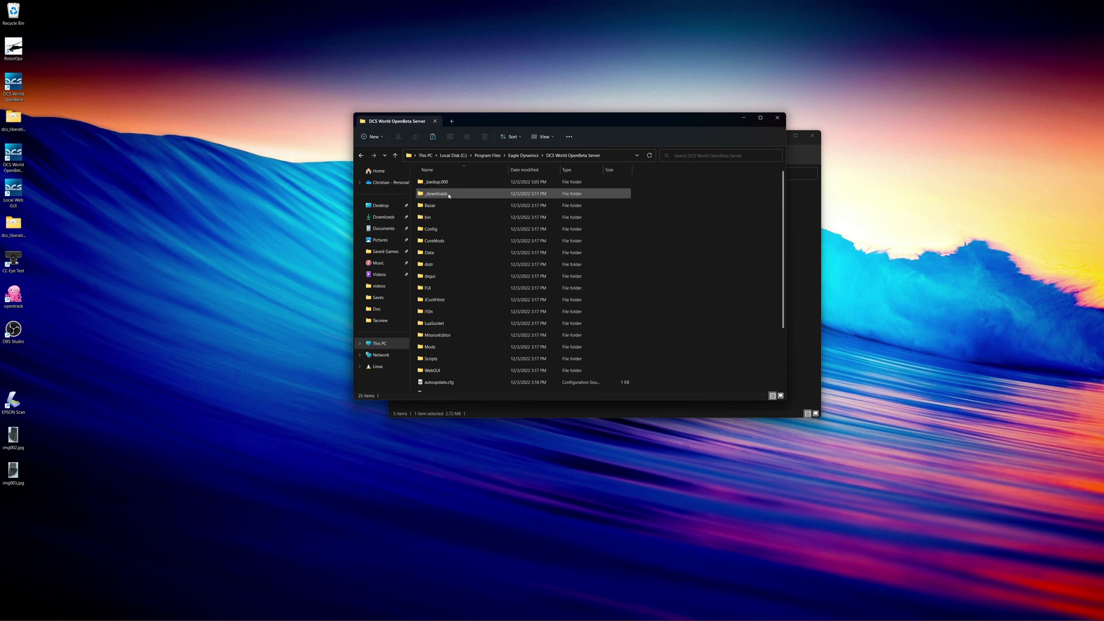
pyautogui.doubleClick(438, 360)
pyautogui.rightClick(694, 236)
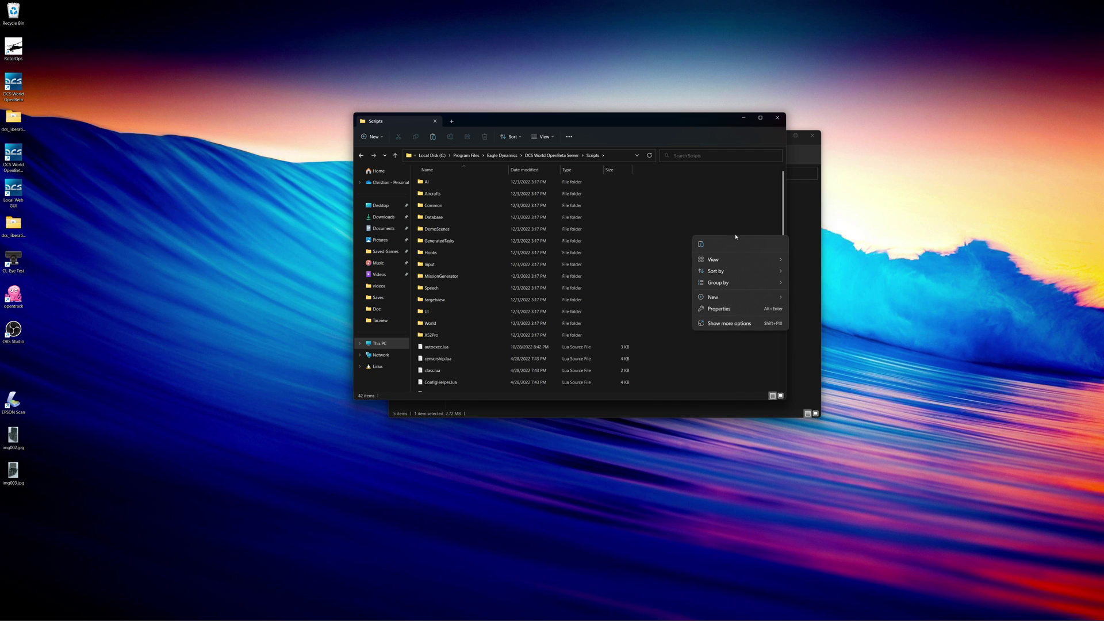
pyautogui.click(700, 244)
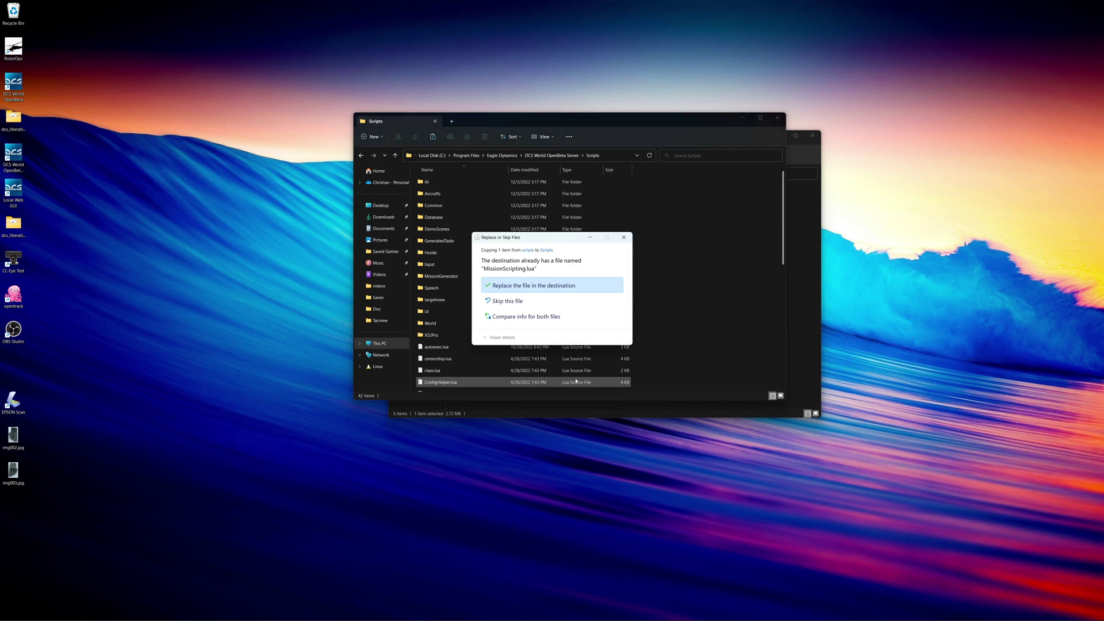
pyautogui.click(509, 285)
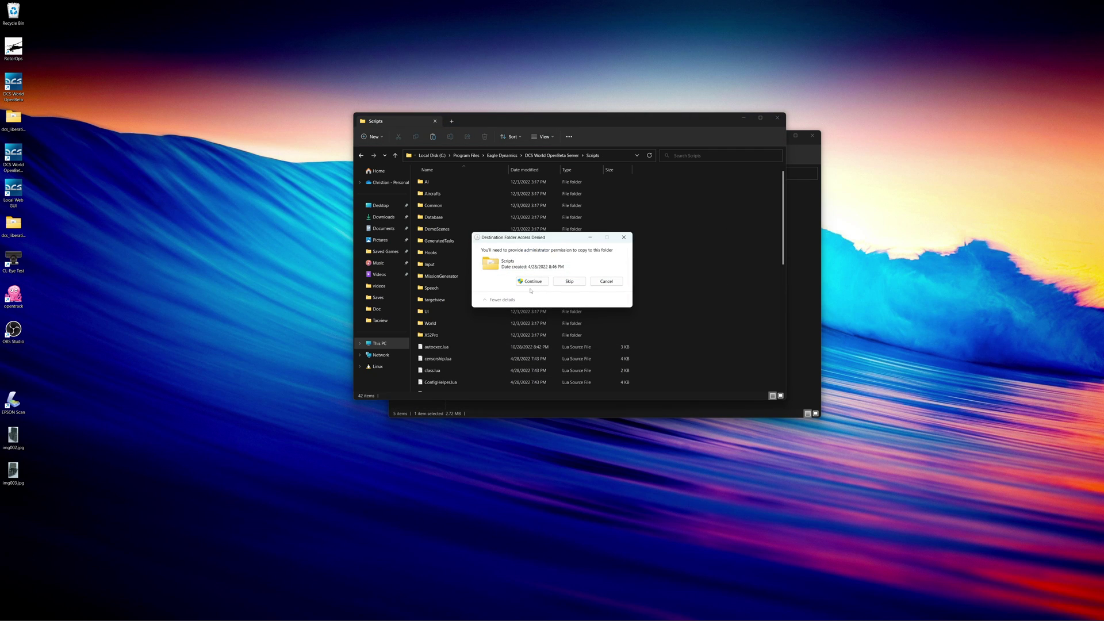
pyautogui.click(532, 284)
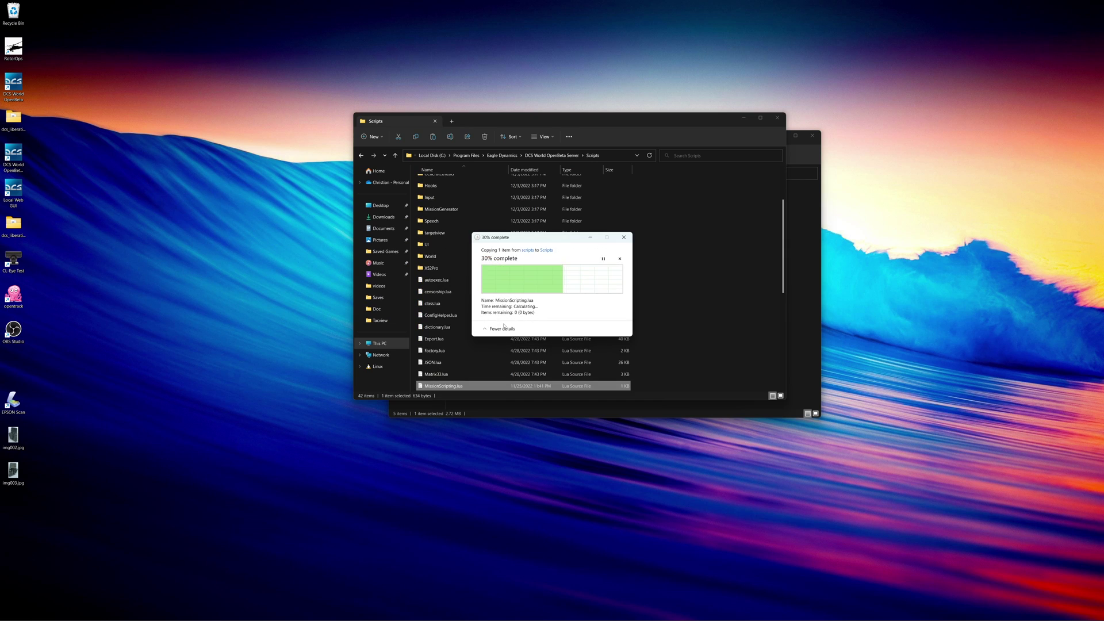
pyautogui.click(707, 291)
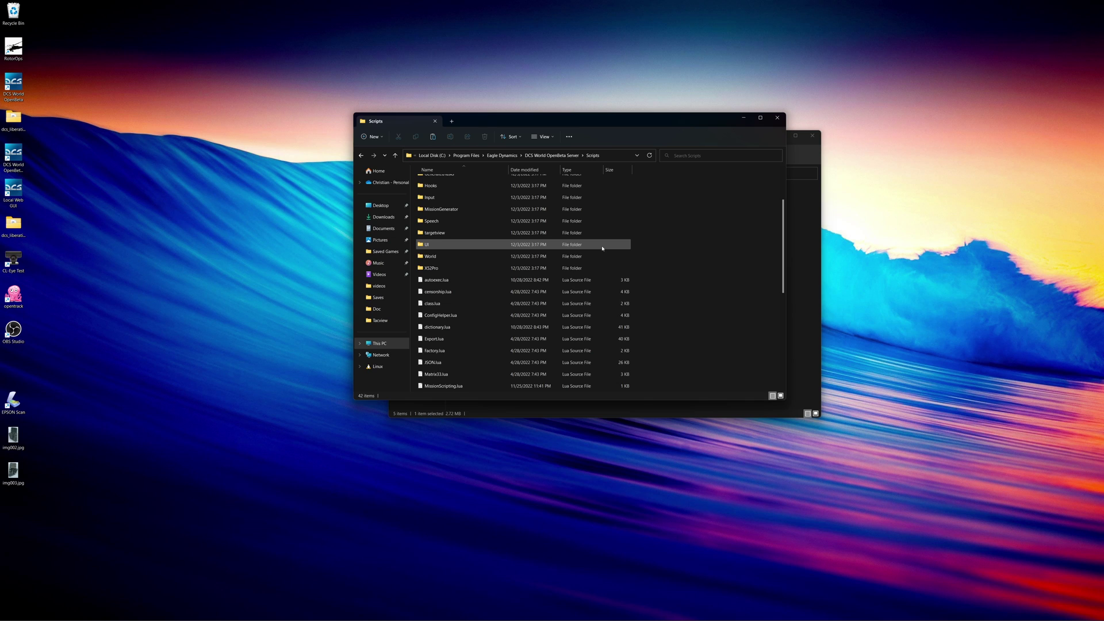
# Go back to the DCS World OpenBeta Server folder via the breadcrumb and drag Explorer up-left.
pyautogui.click(549, 155)
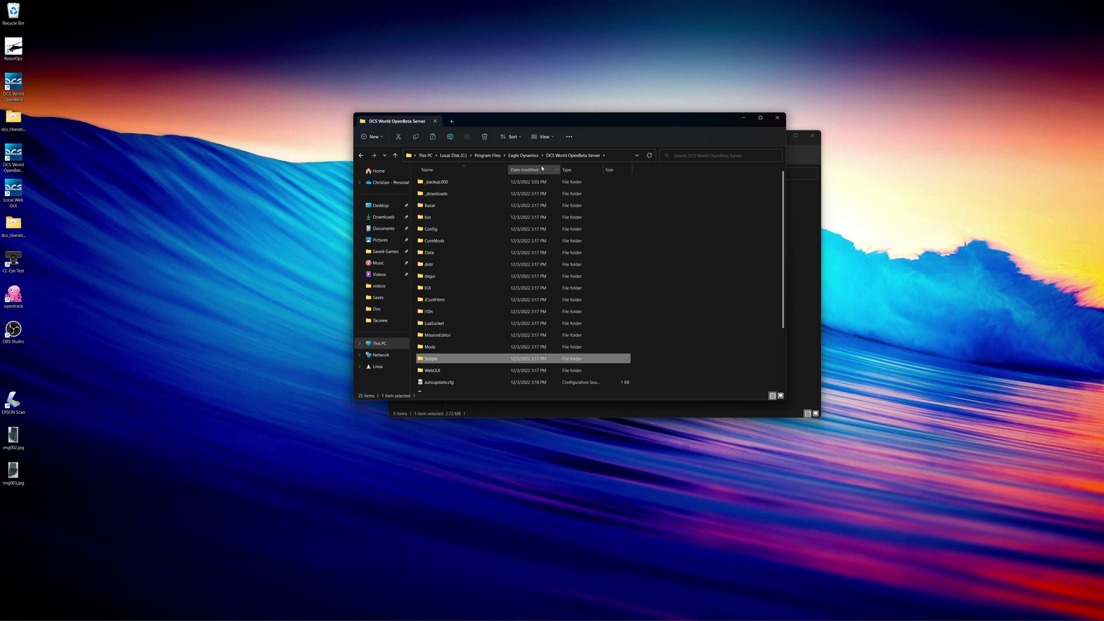
pyautogui.moveTo(671, 121); pyautogui.dragTo(593, 147)
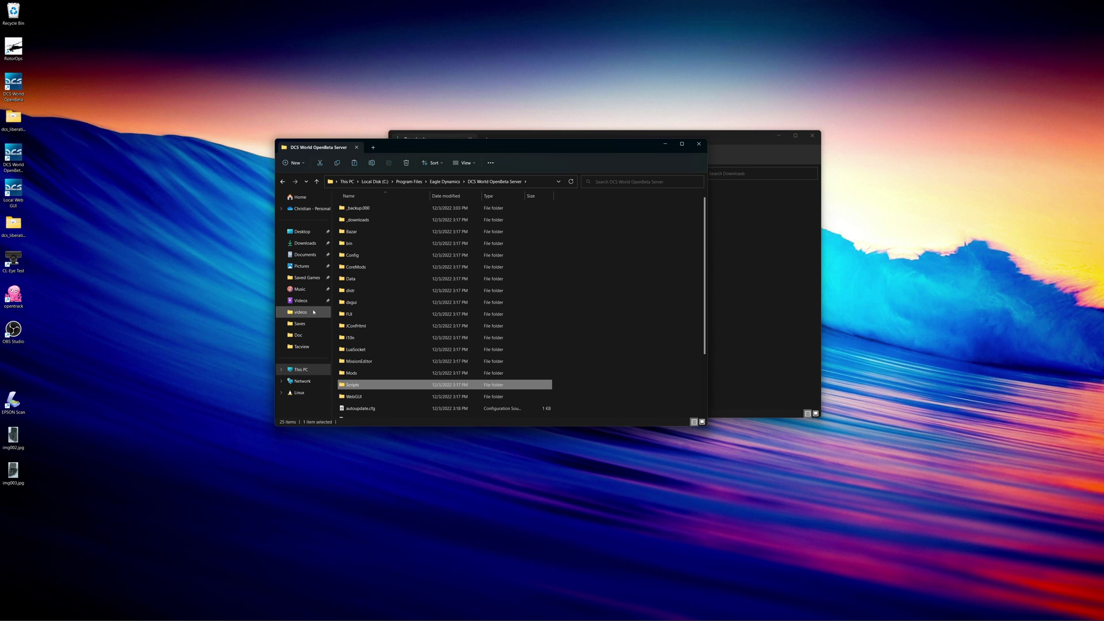
# Open the dcs_liberation folder from the Desktop in File Explorer.
pyautogui.click(308, 232)
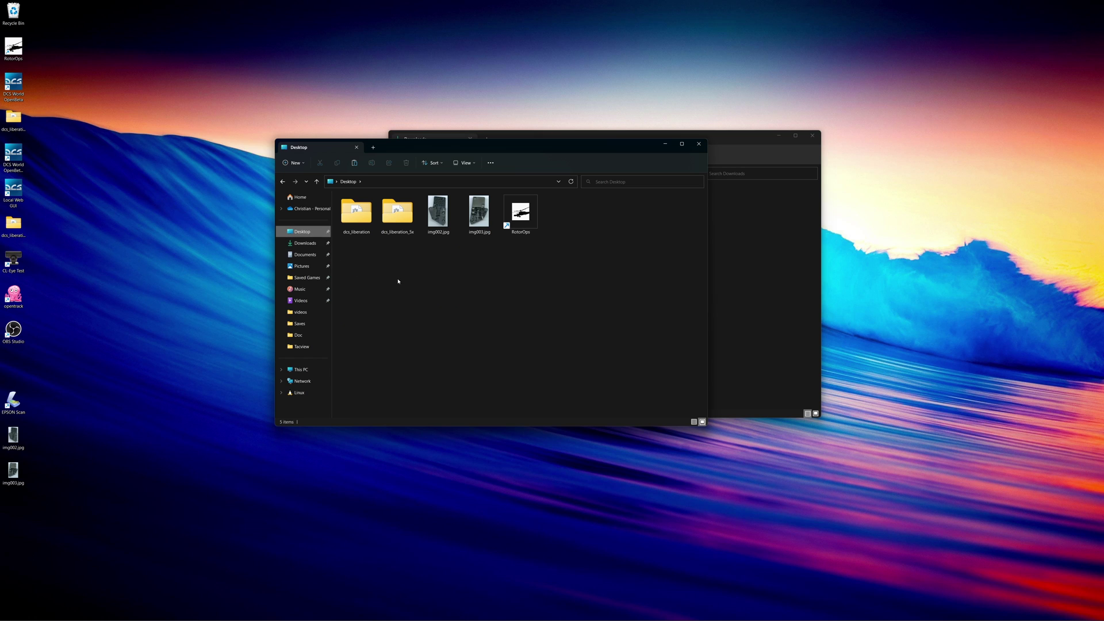
pyautogui.press('Tab')
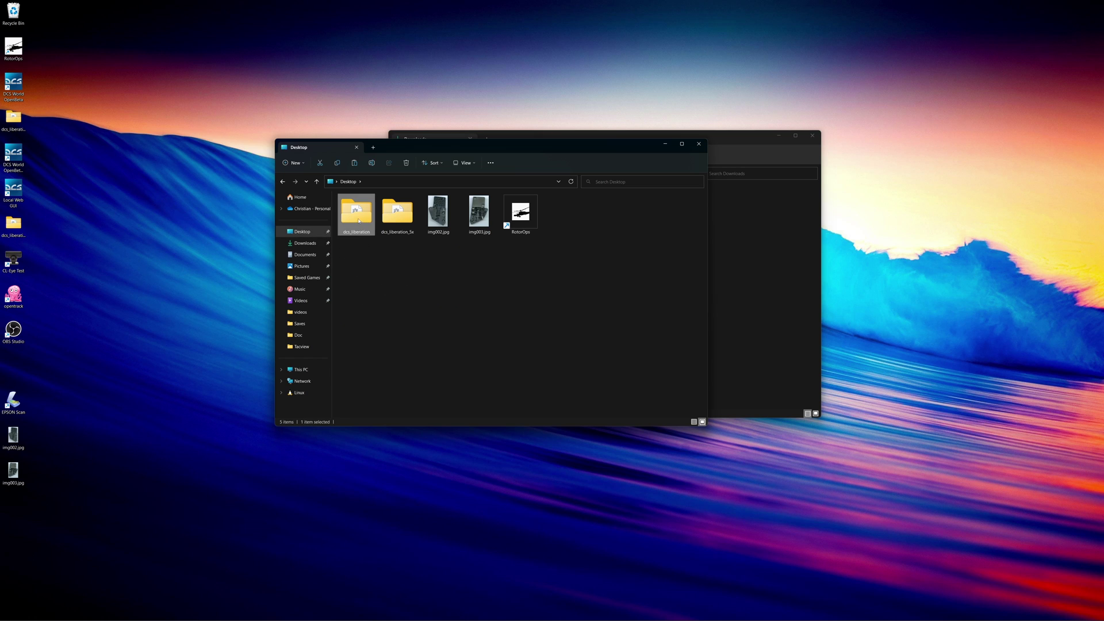
pyautogui.doubleClick(358, 221)
# Bring up the context menu for liberation_main.exe in the dcs_liberation folder.
pyautogui.scroll(-1, 424, 324)
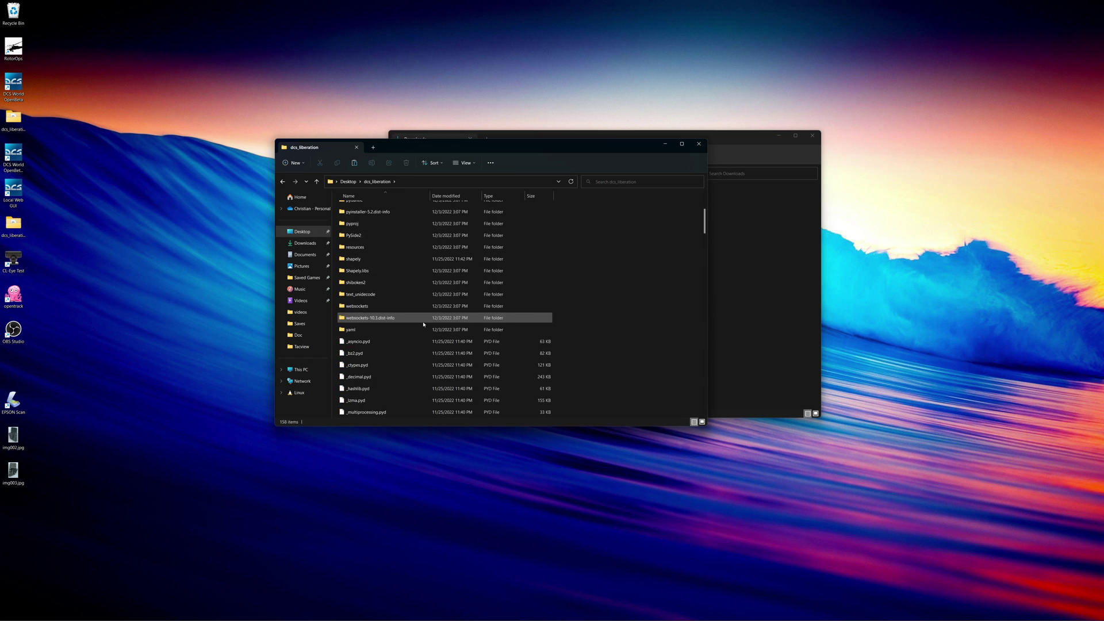
pyautogui.scroll(-8, 423, 324)
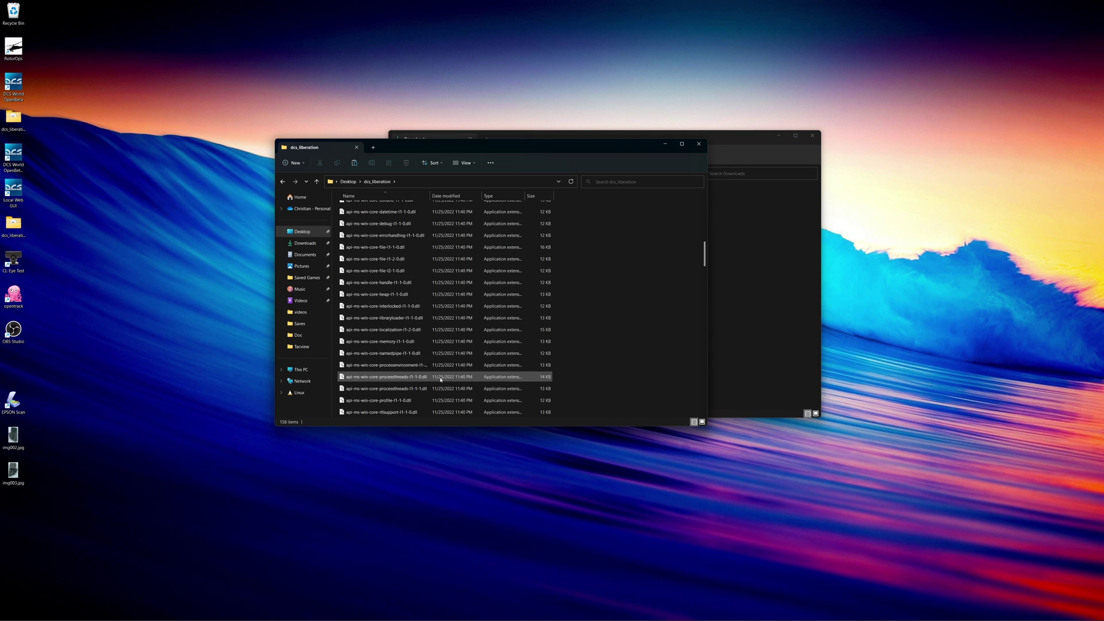
pyautogui.scroll(-8, 440, 379)
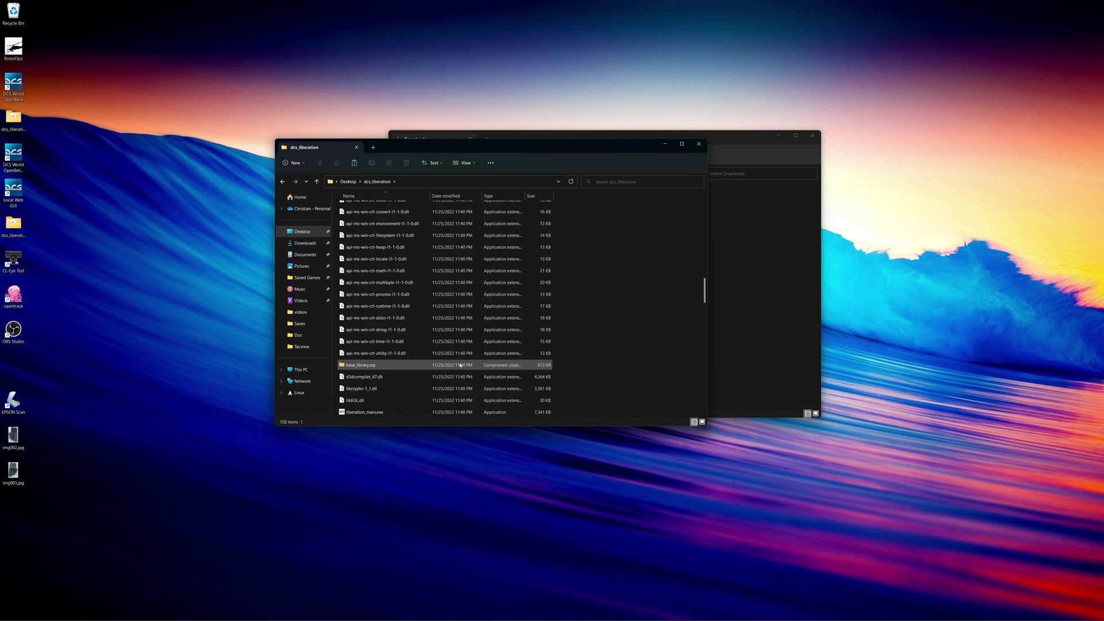
pyautogui.scroll(-1, 460, 366)
pyautogui.rightClick(383, 378)
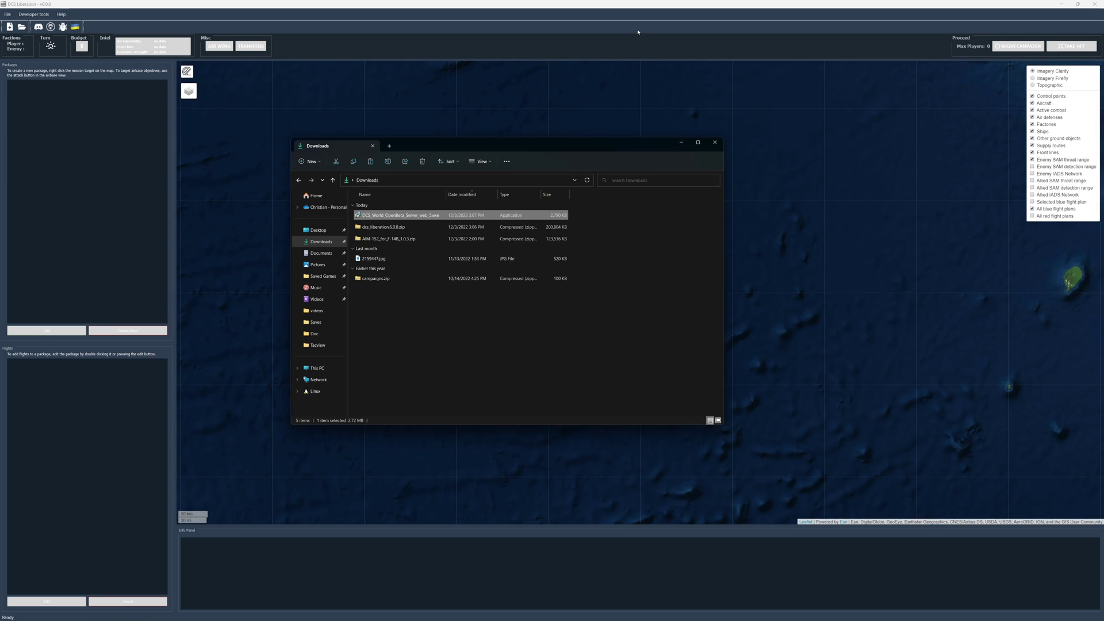
# Bring the DCS Liberation main window with its map in front of the Downloads Explorer window.
pyautogui.click(634, 7)
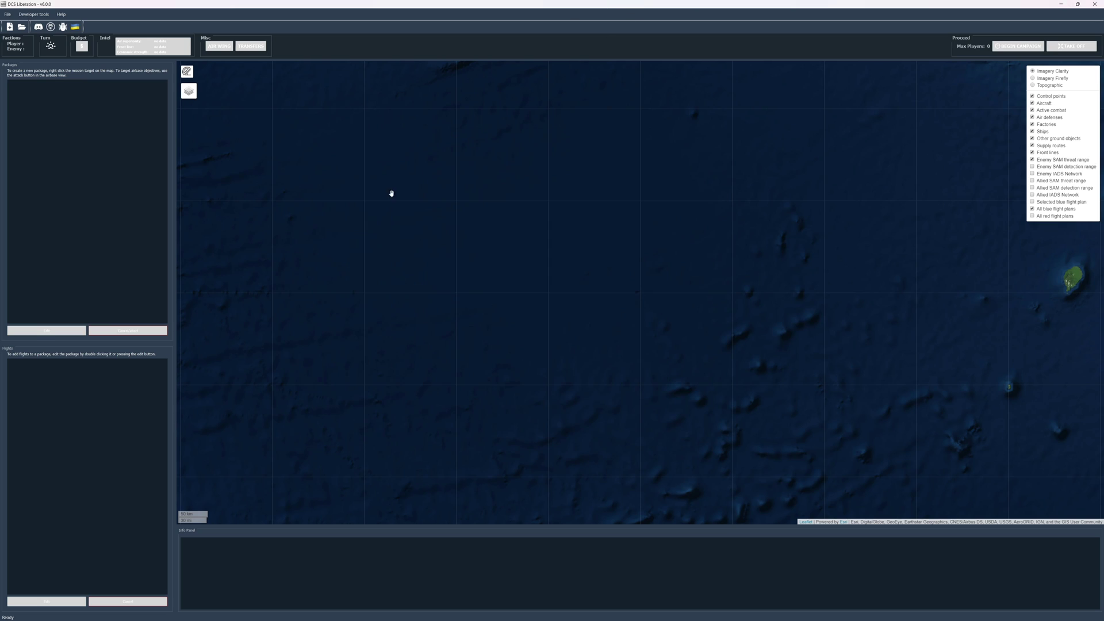